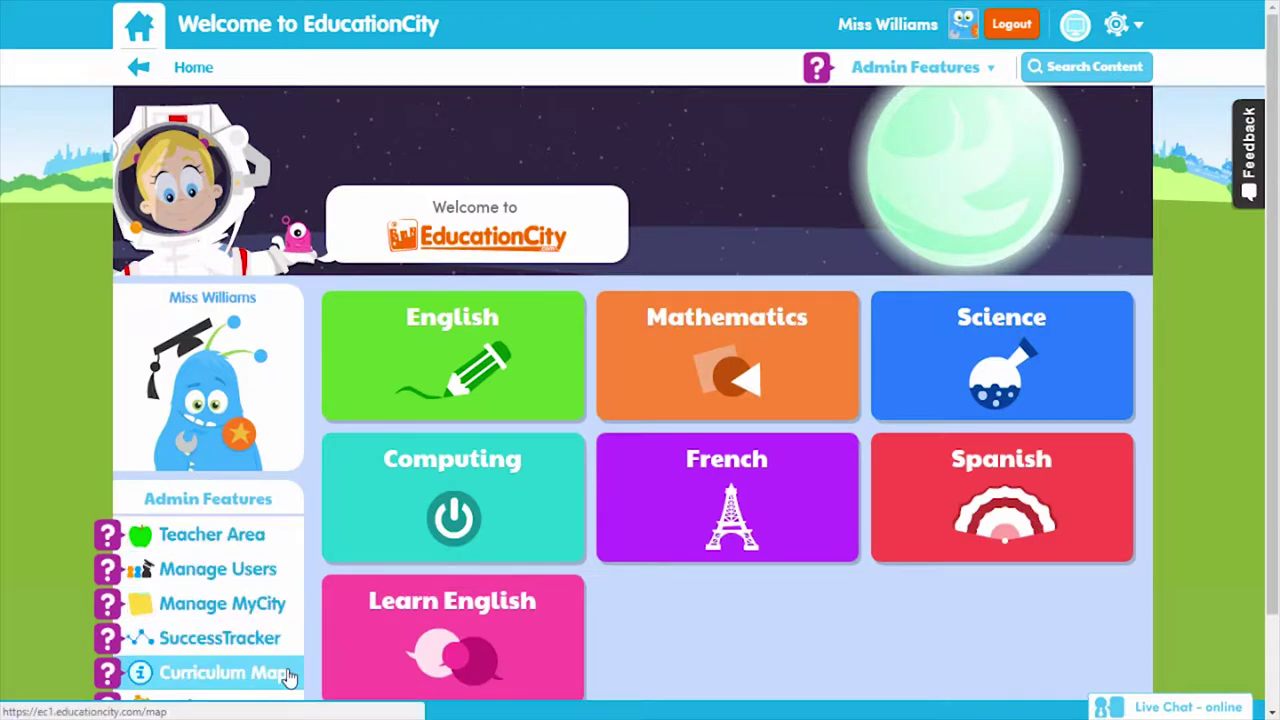
Step: Look over the admin features list, then go to Manage Users
left_click(932, 84)
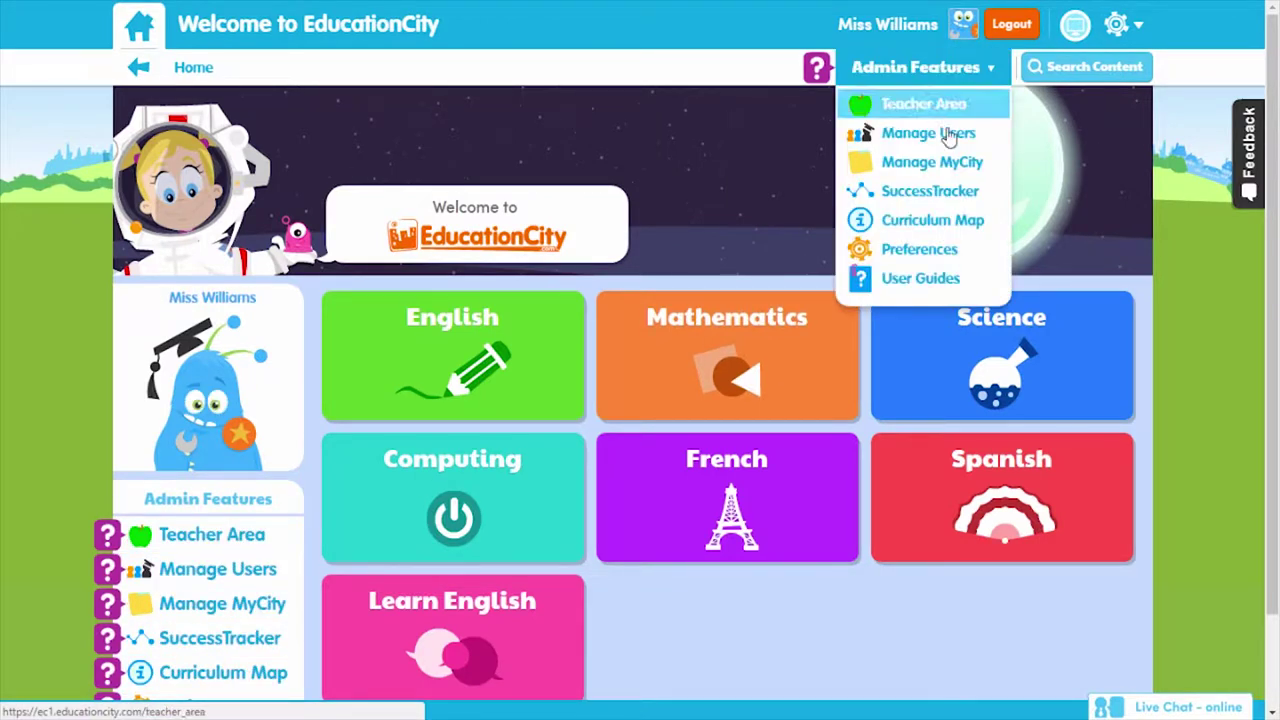
left_click(1205, 268)
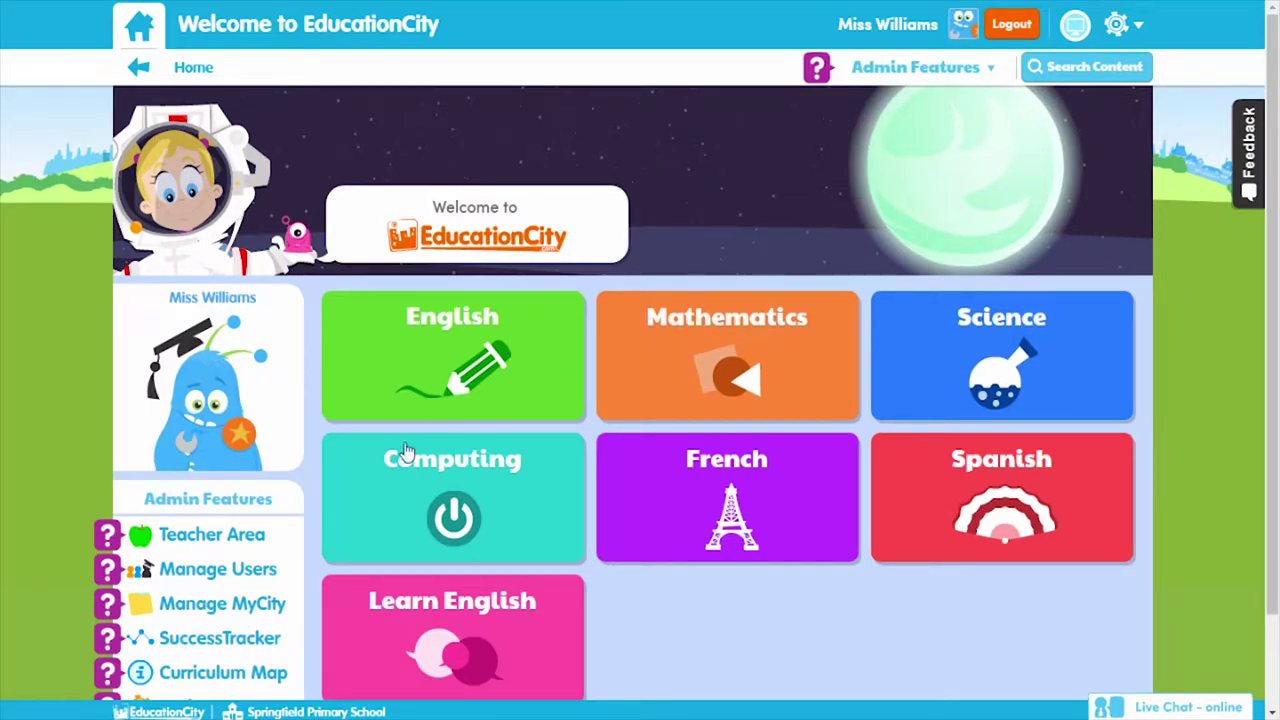
left_click(243, 570)
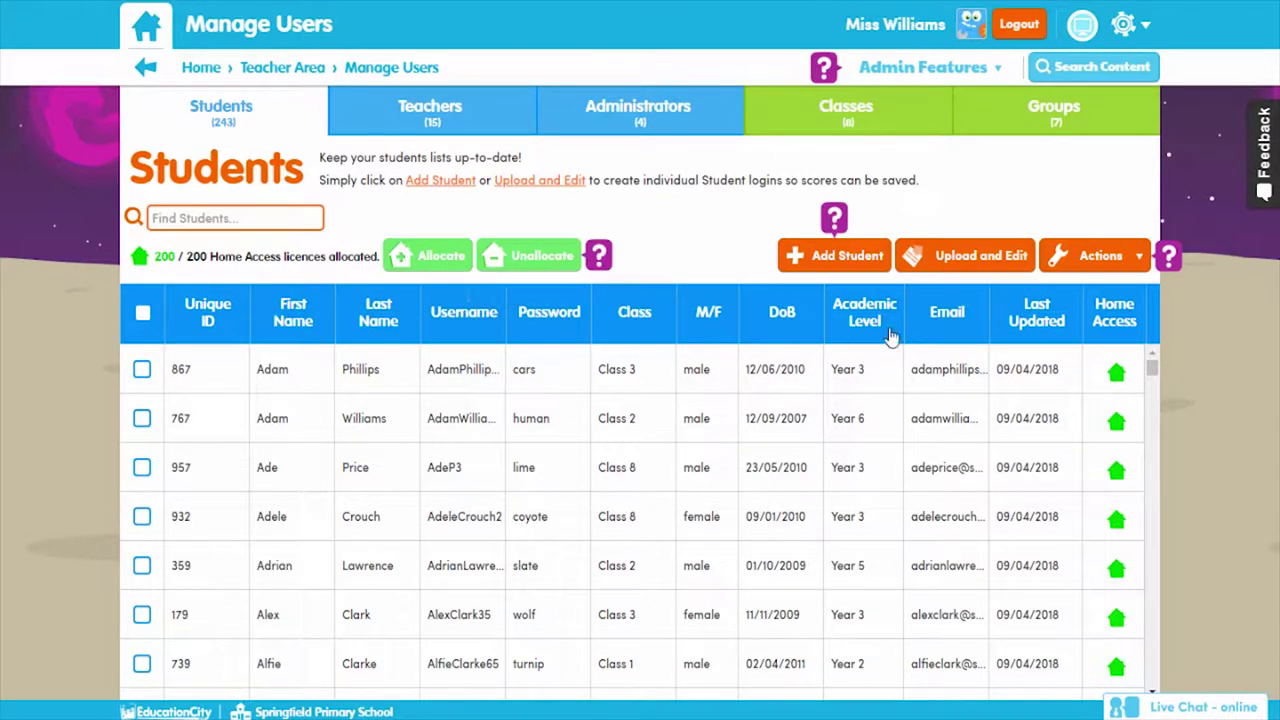
Step: View the student groups list, select the second student and show its available actions
left_click(1047, 119)
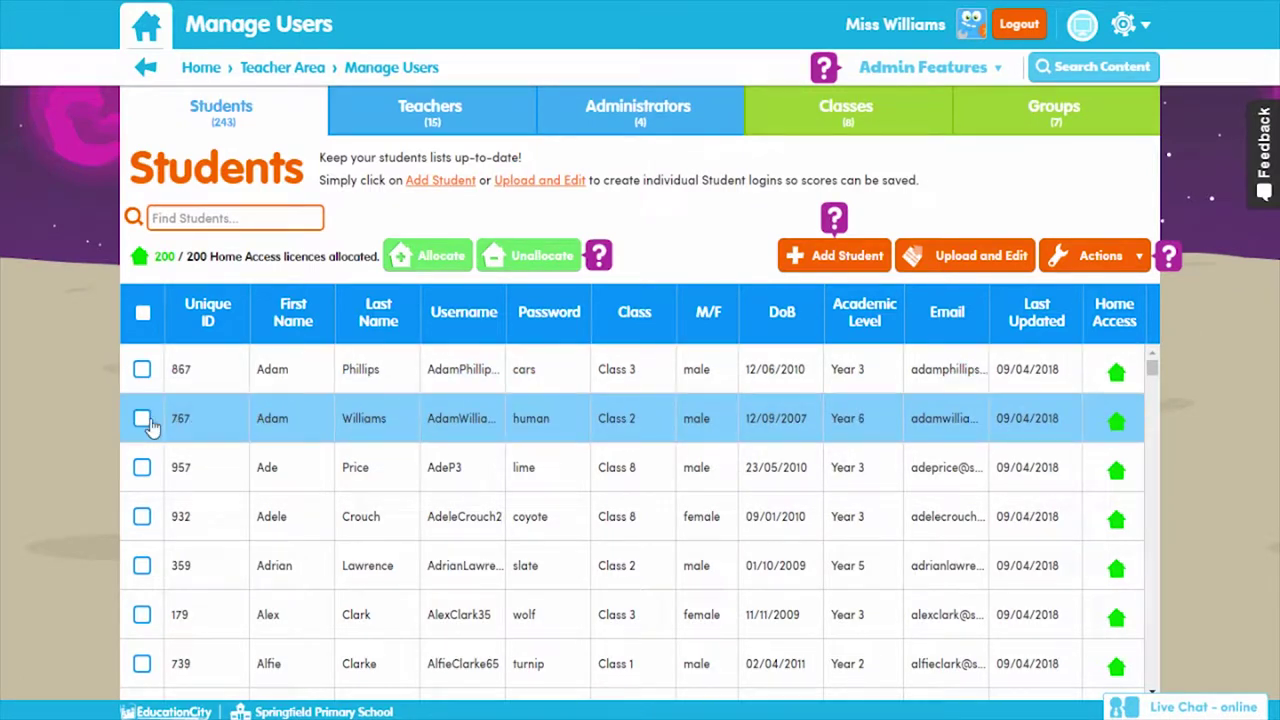
left_click(142, 419)
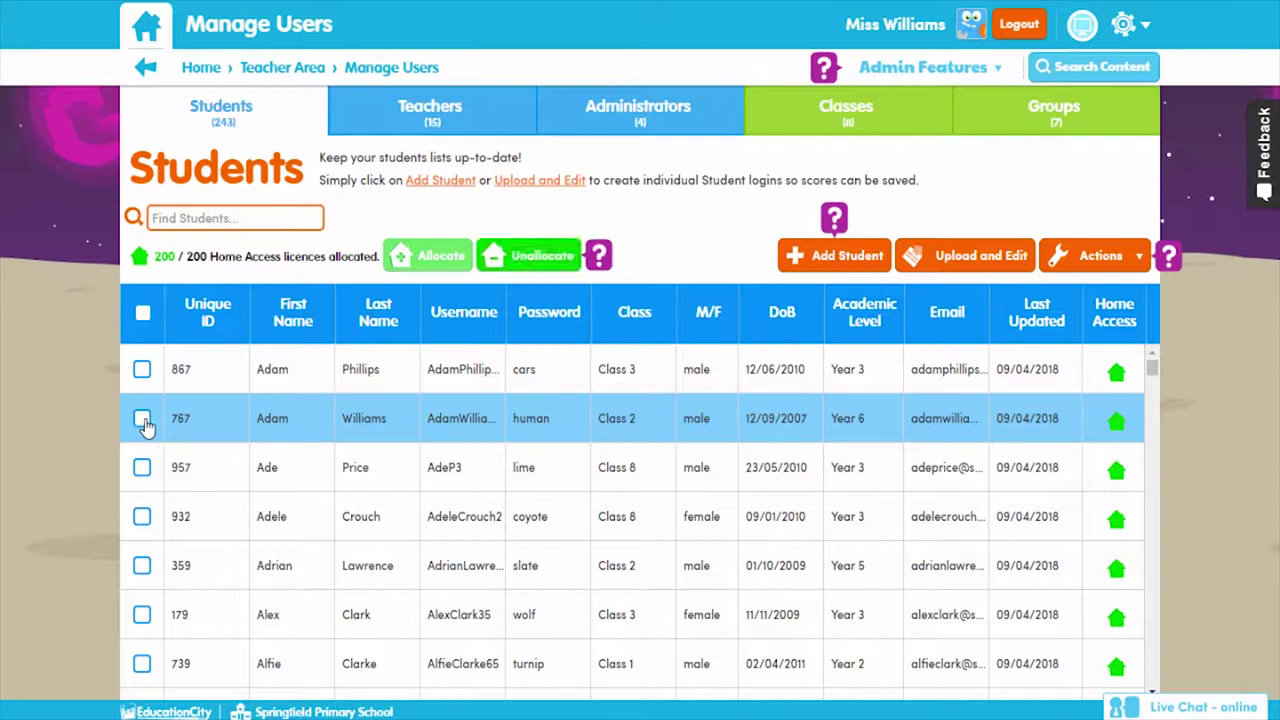
left_click(1095, 256)
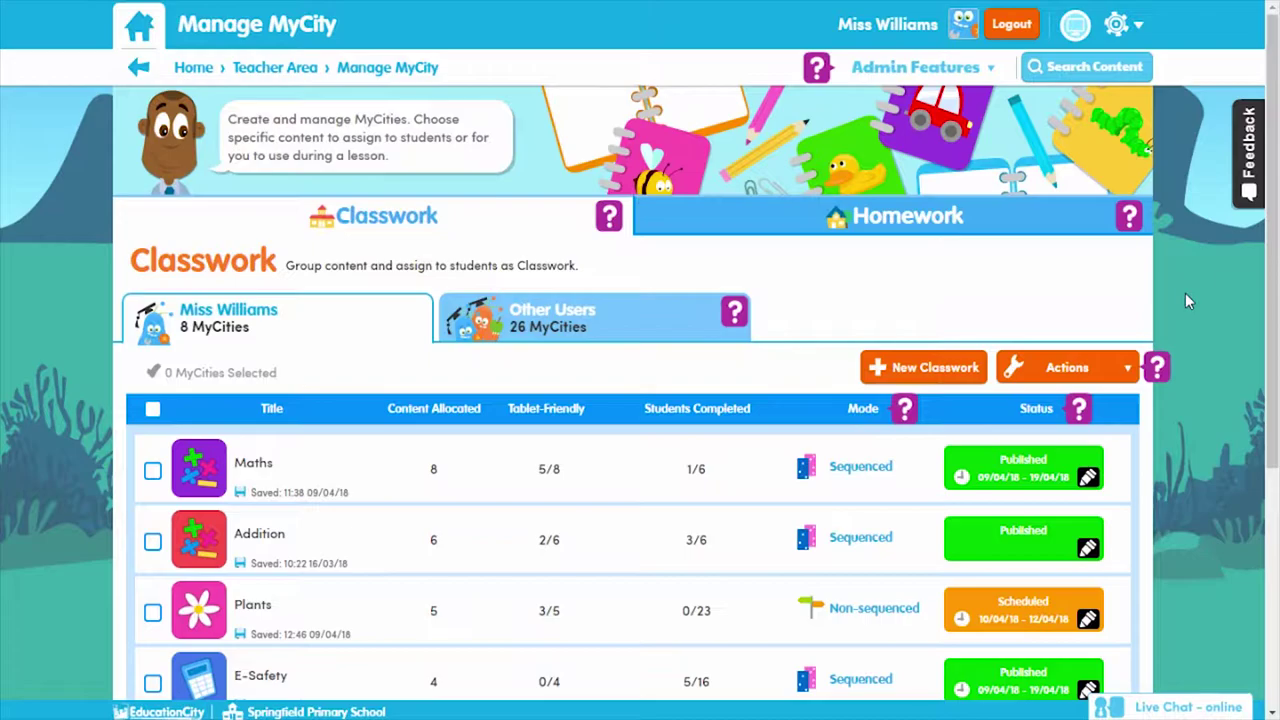
Step: Create a new classwork MyCity titled 'Addition'
left_click(921, 366)
left_click(720, 225)
type("Addition")
left_click(855, 335)
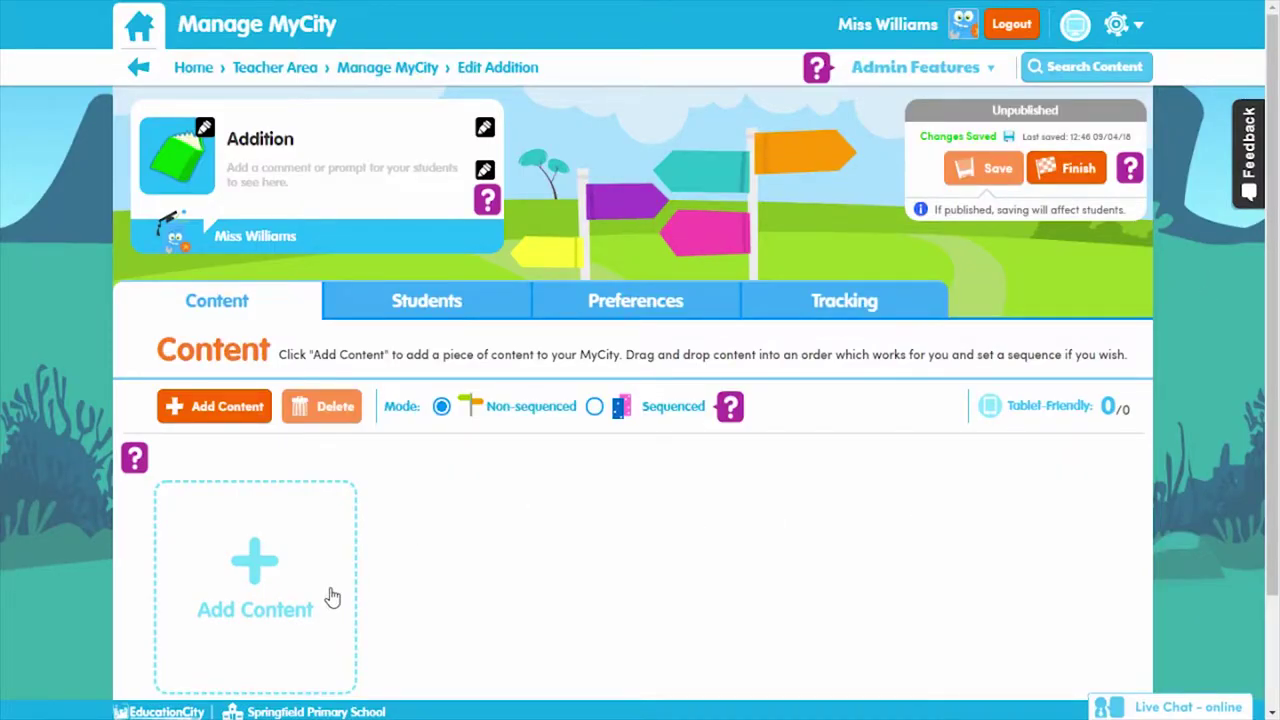
Step: Schedule the Addition MyCity to publish from 9 to 12 April 2018, then return to its content
left_click(498, 310)
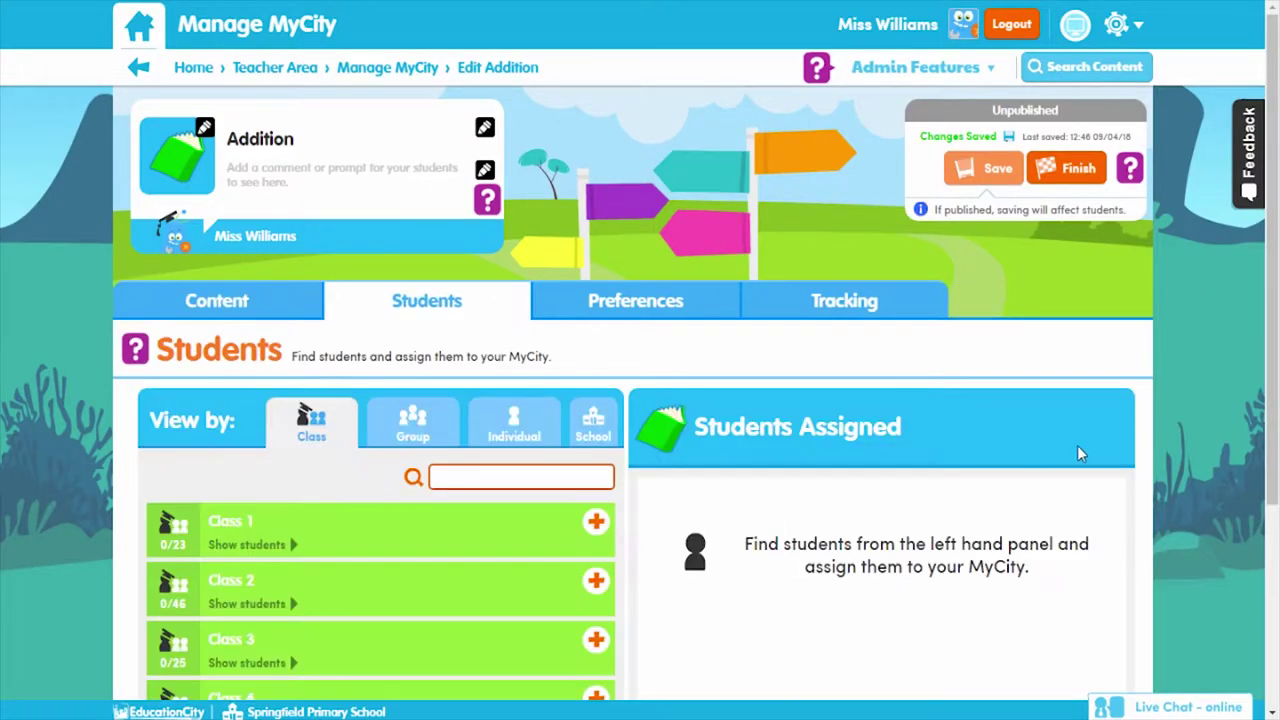
left_click(688, 308)
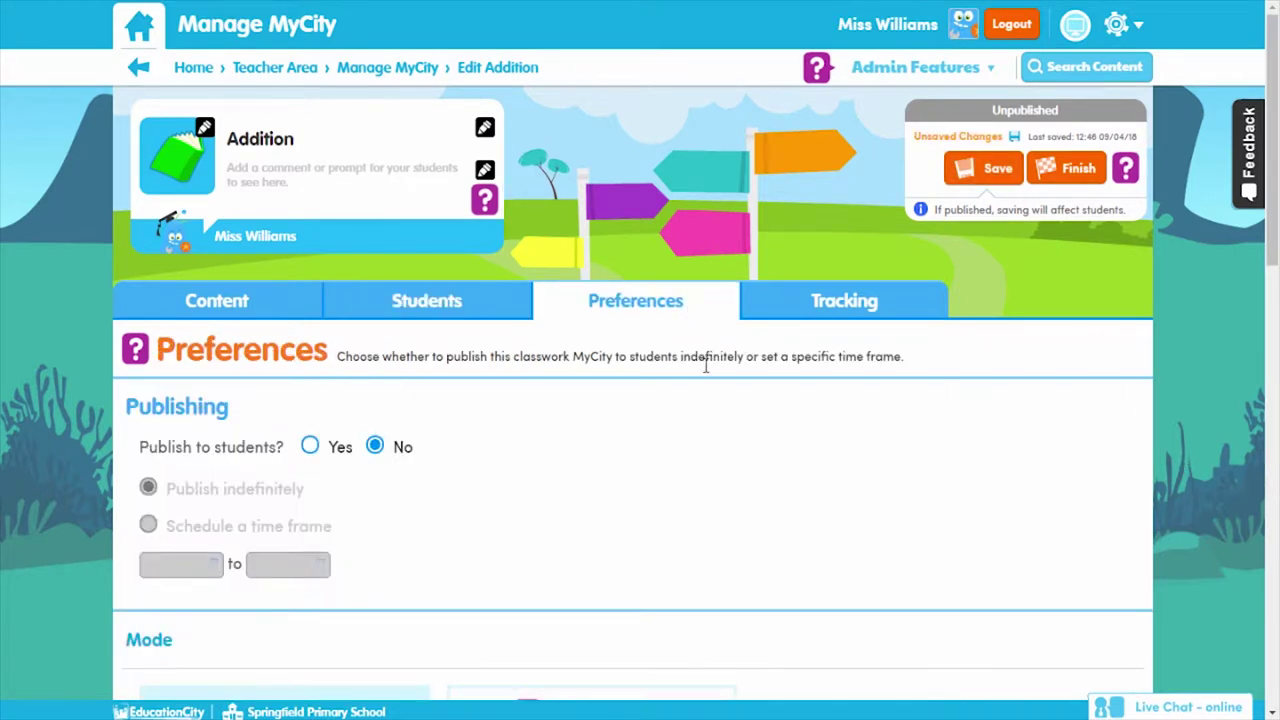
left_click(310, 447)
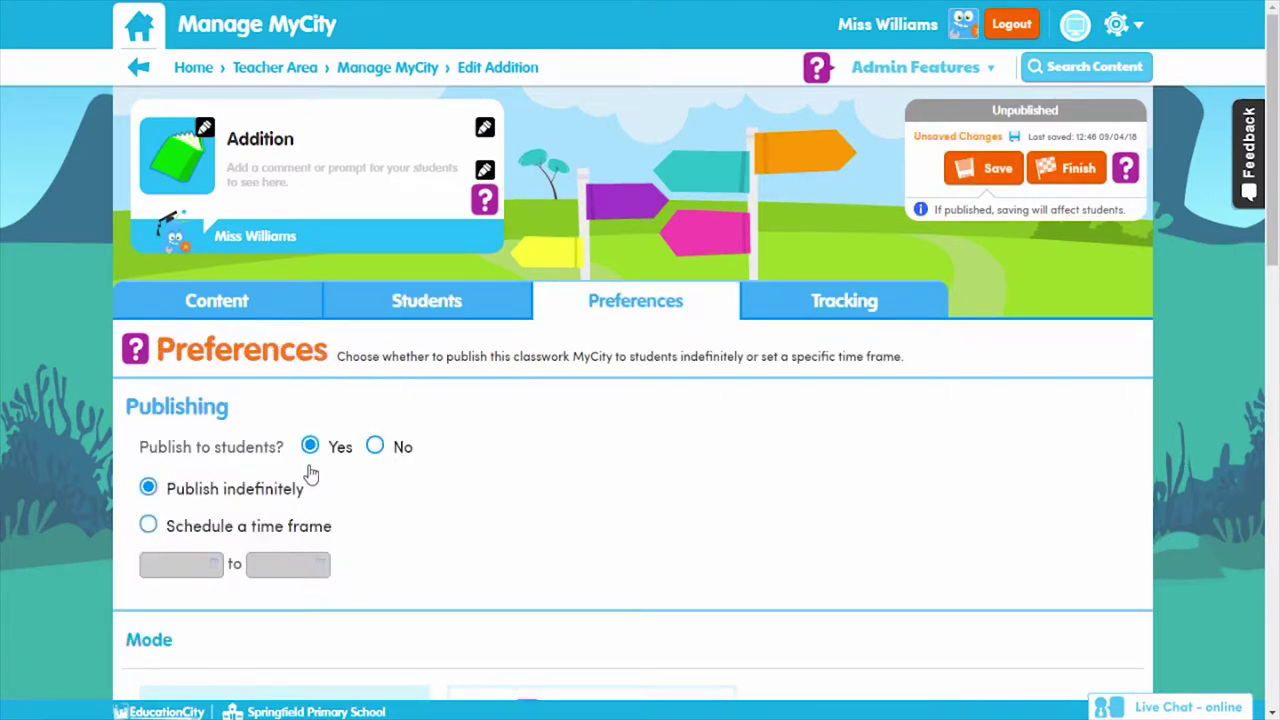
left_click(246, 528)
left_click(216, 566)
left_click(188, 466)
left_click(314, 569)
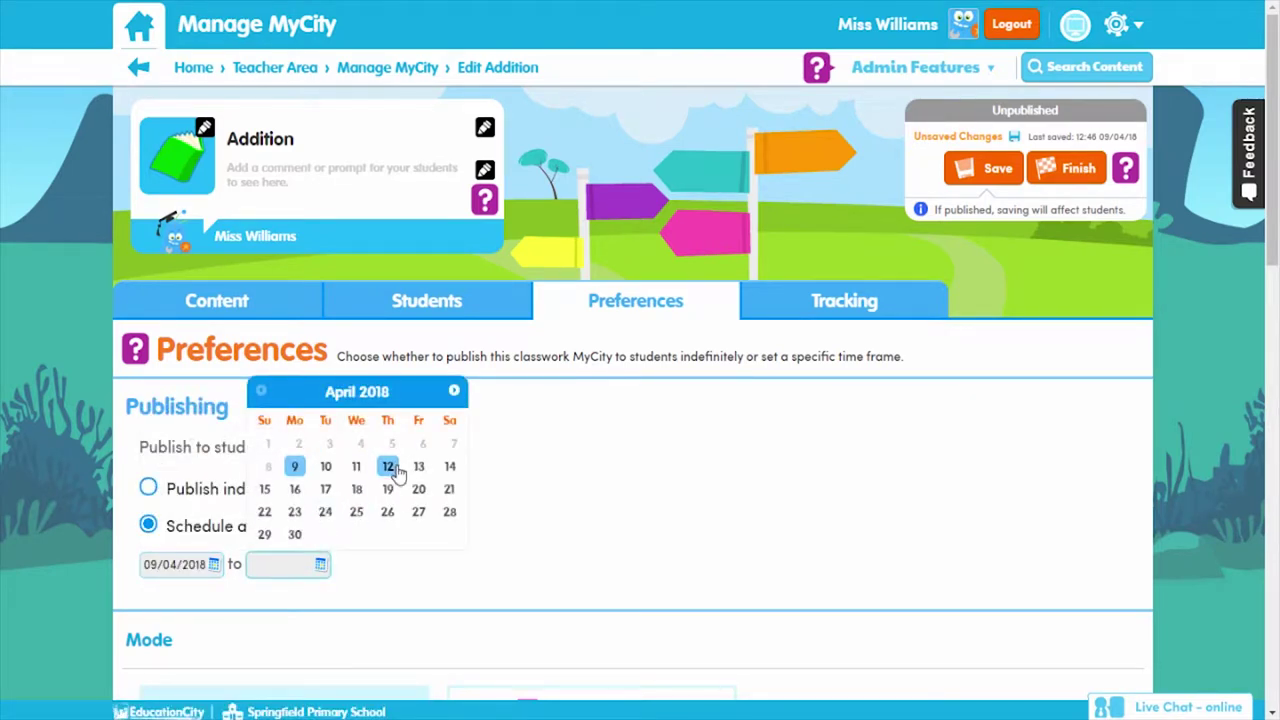
left_click(392, 467)
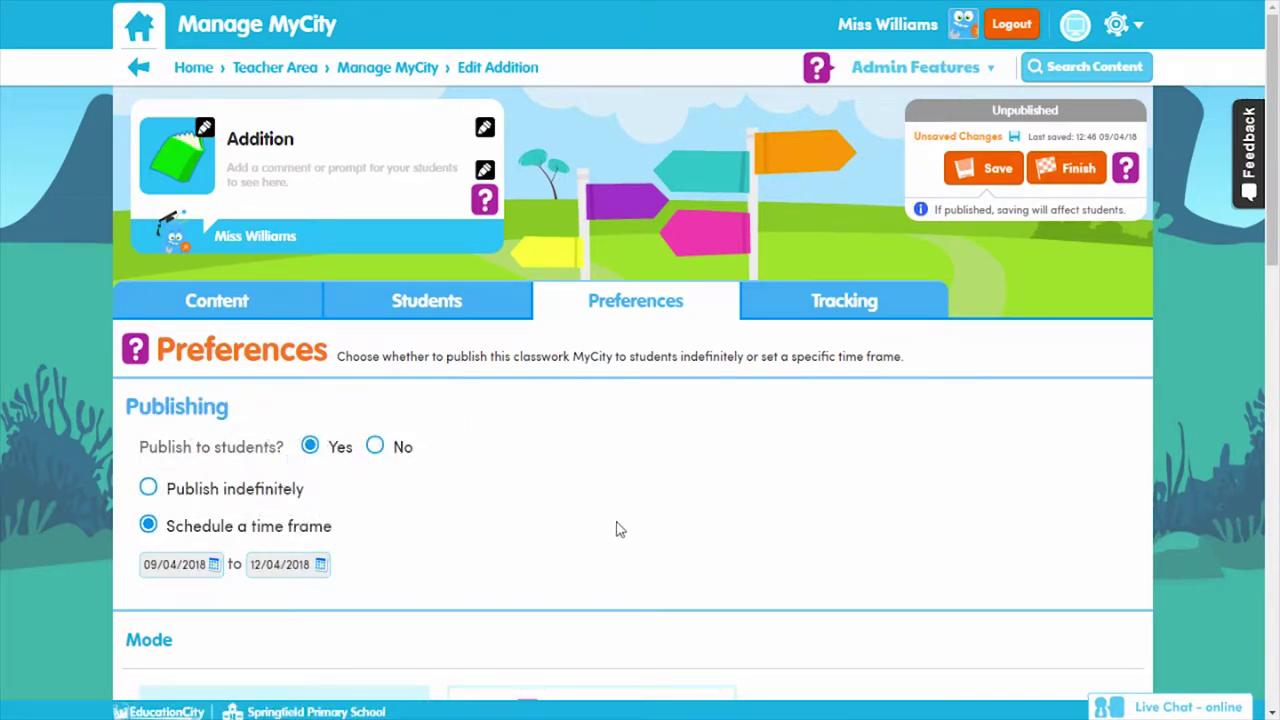
left_click(286, 312)
Step: Make Addition sequenced with the partition-to-20 Tomb of Doom second, and publish it
left_click(594, 406)
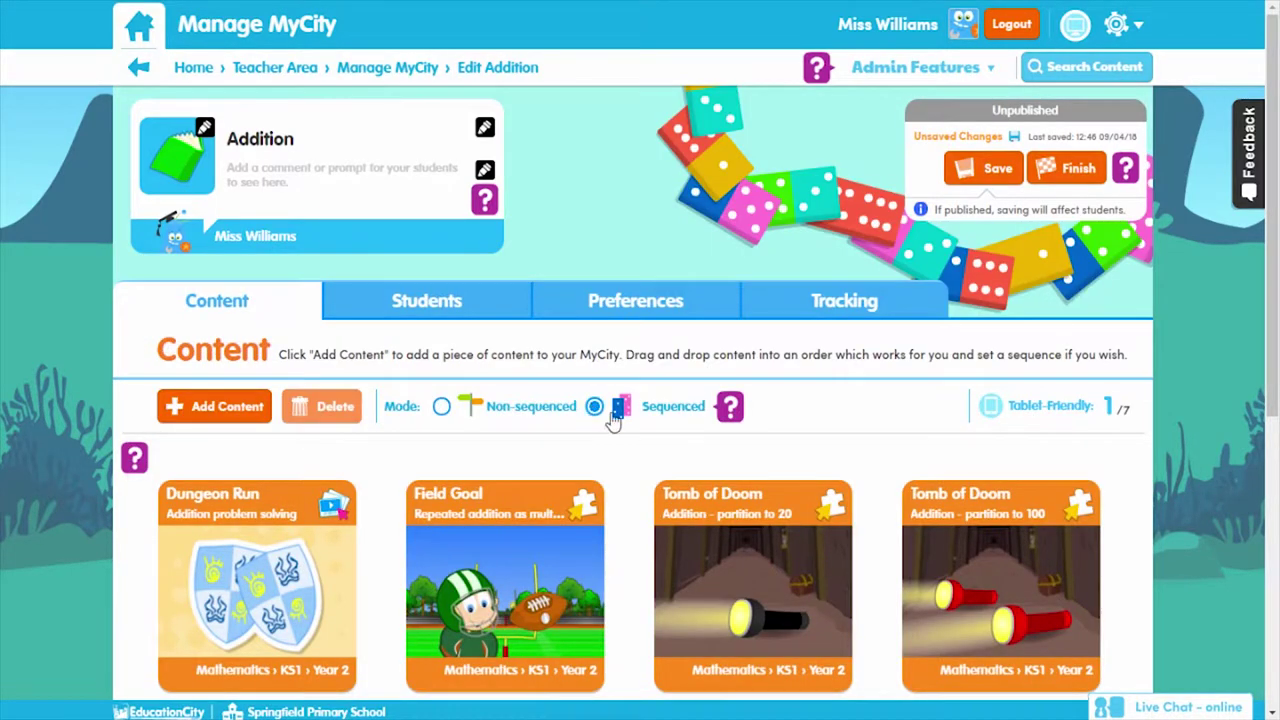
scroll(600, 410, "down", 1)
left_click_drag(708, 455, 460, 450)
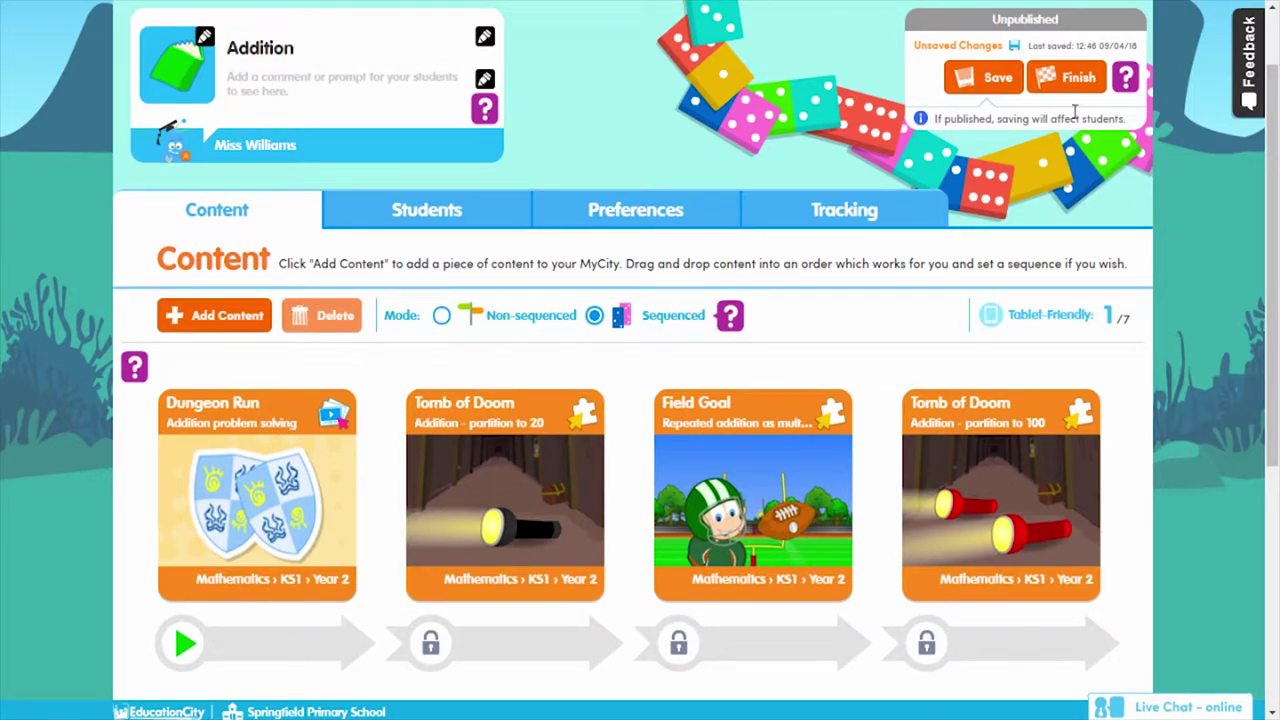
scroll(1080, 113, "up", 1)
left_click(1080, 168)
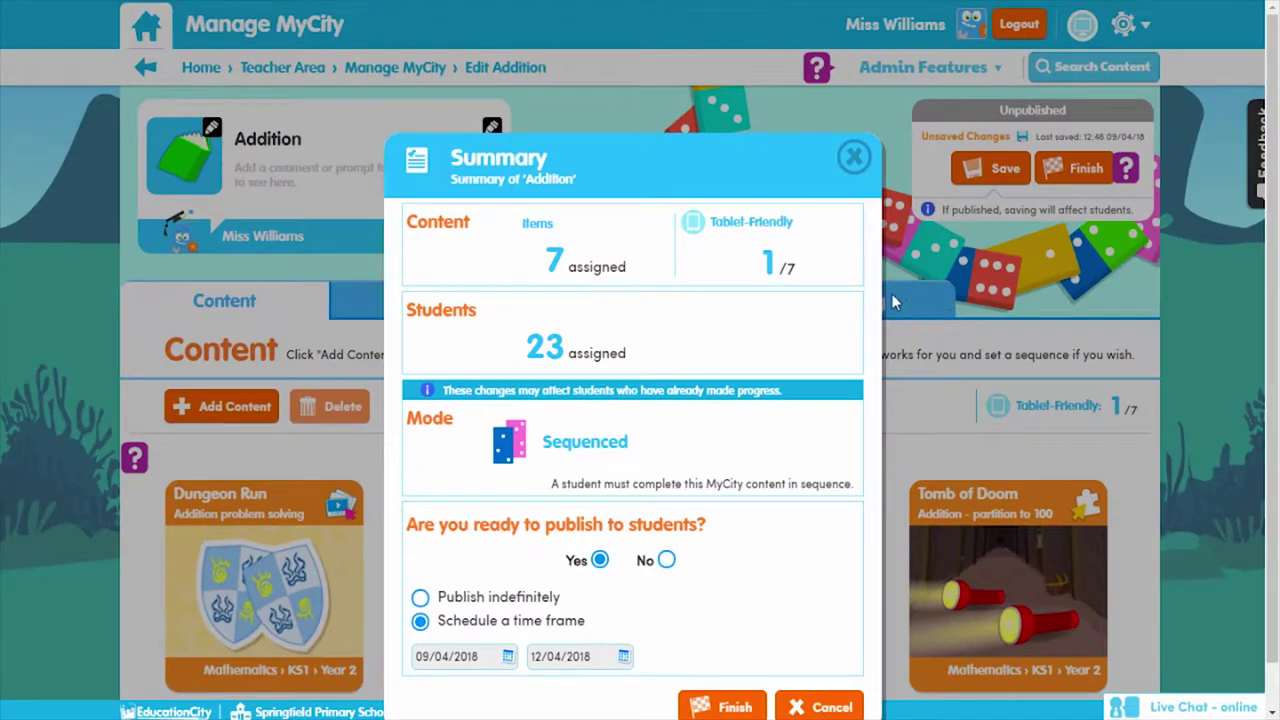
left_click(724, 707)
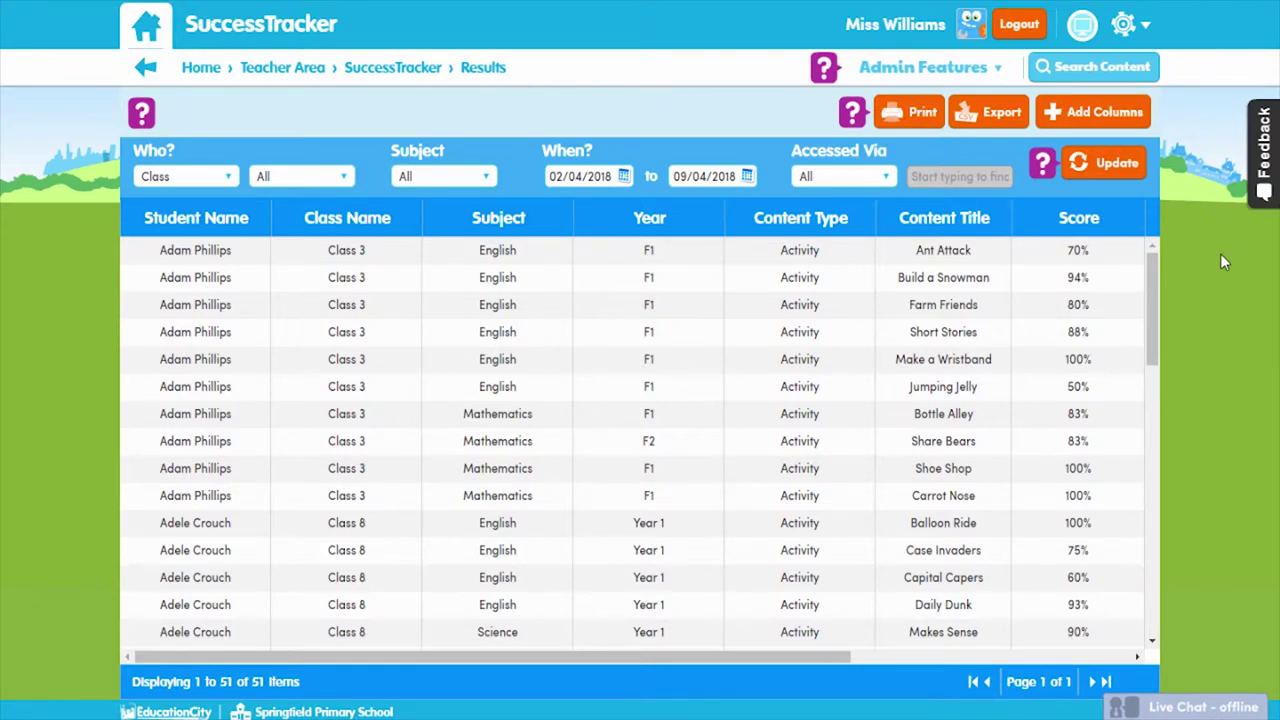
Step: Open the Short Stories result and scroll through its question-by-question answers
left_click(749, 332)
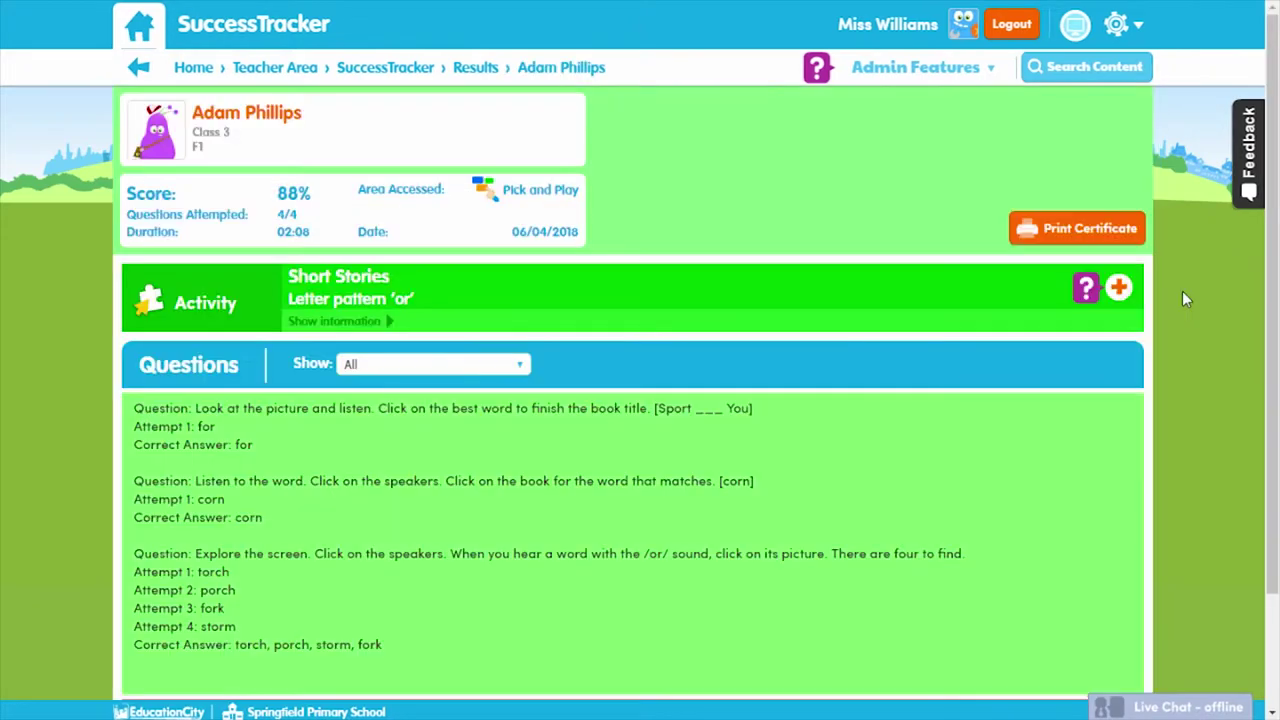
scroll(1185, 299, "down", 3)
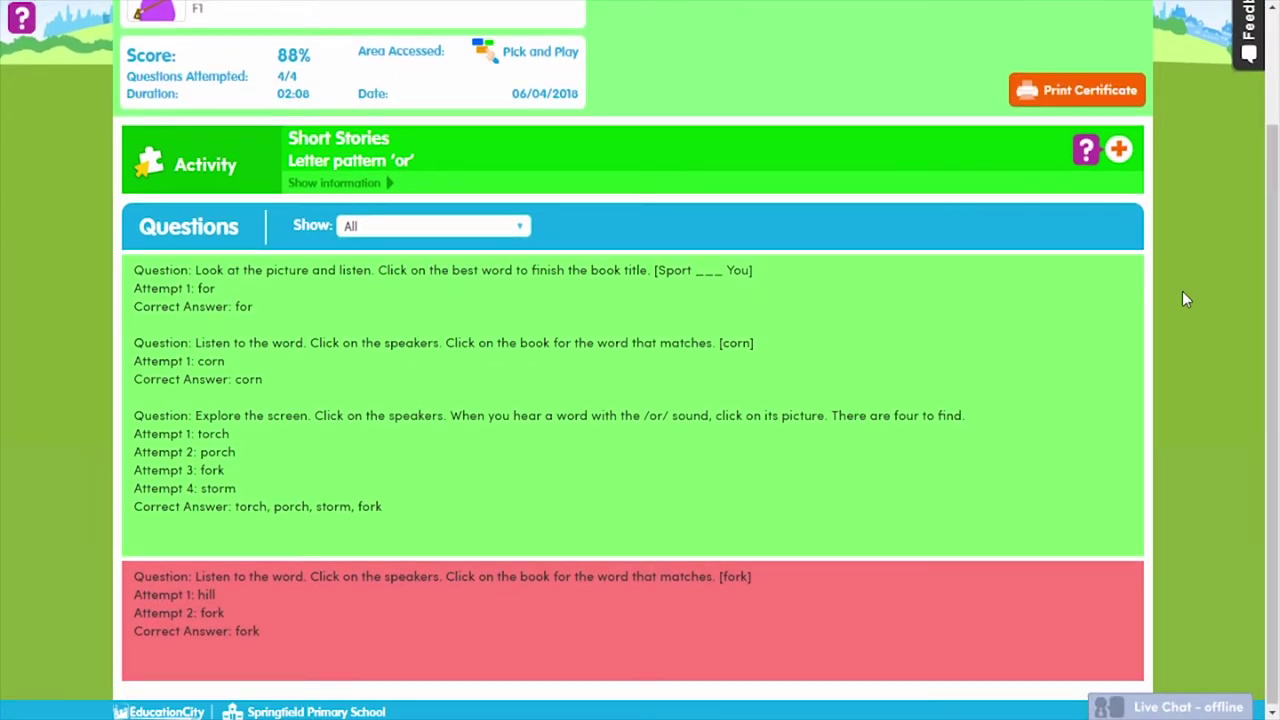
scroll(1185, 299, "up", 3)
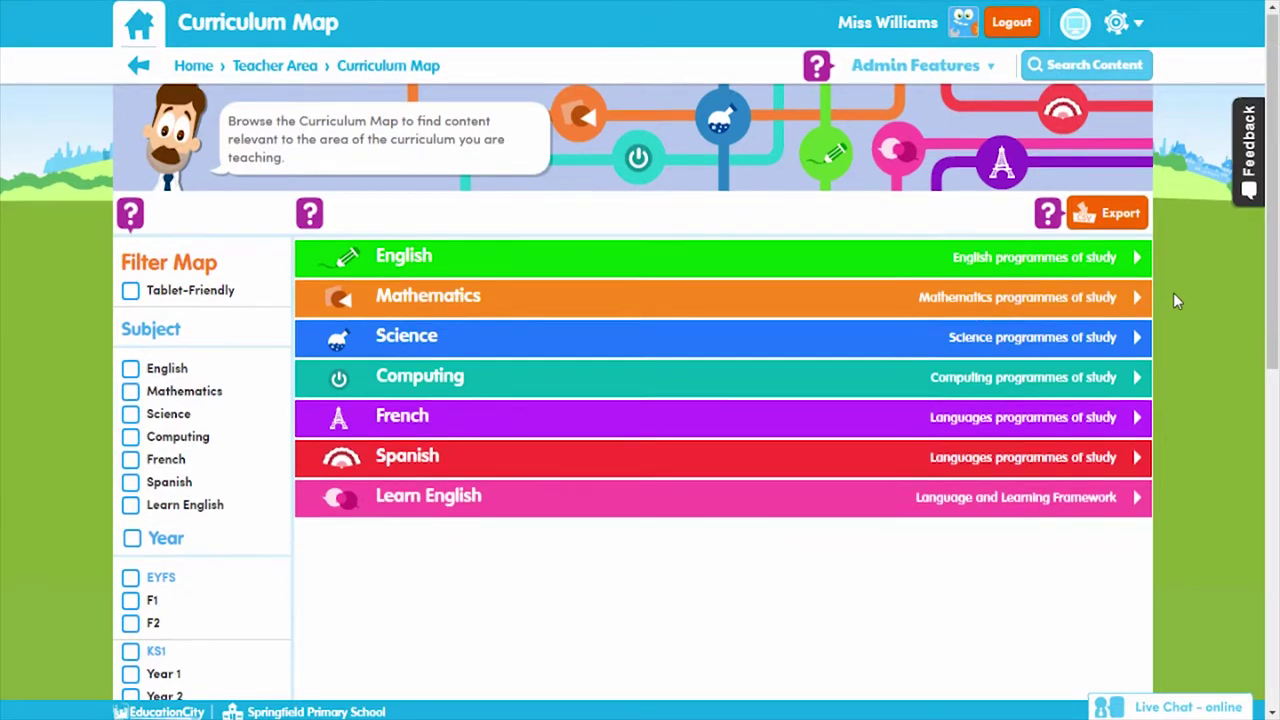
Step: Scroll through the Curriculum Map's list of subjects
scroll(1176, 301, "down", 4)
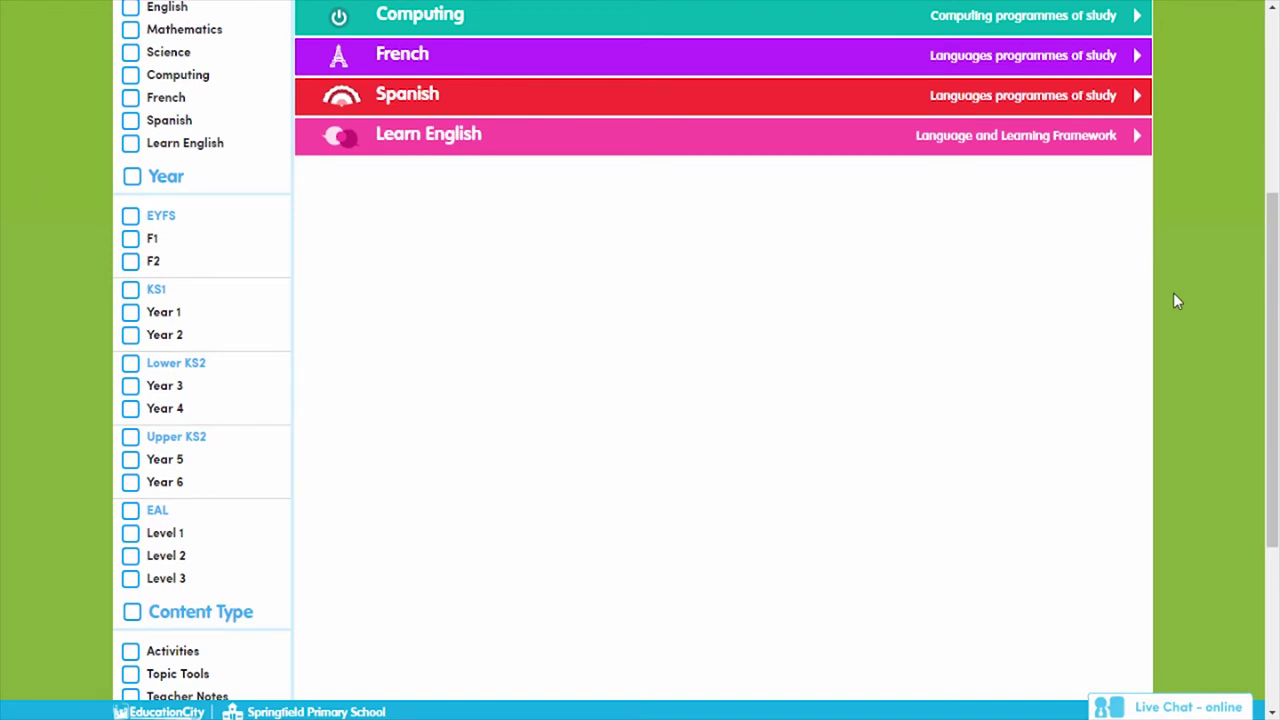
scroll(1176, 301, "down", 3)
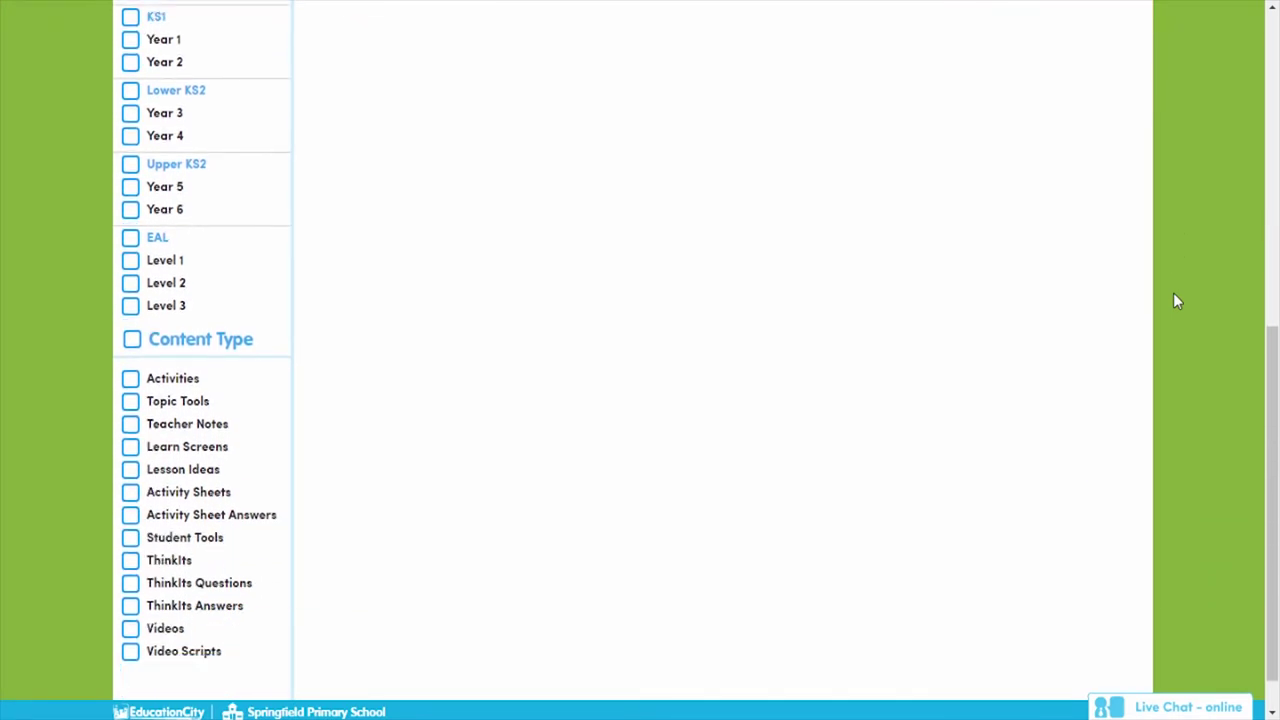
scroll(1176, 301, "down", 1)
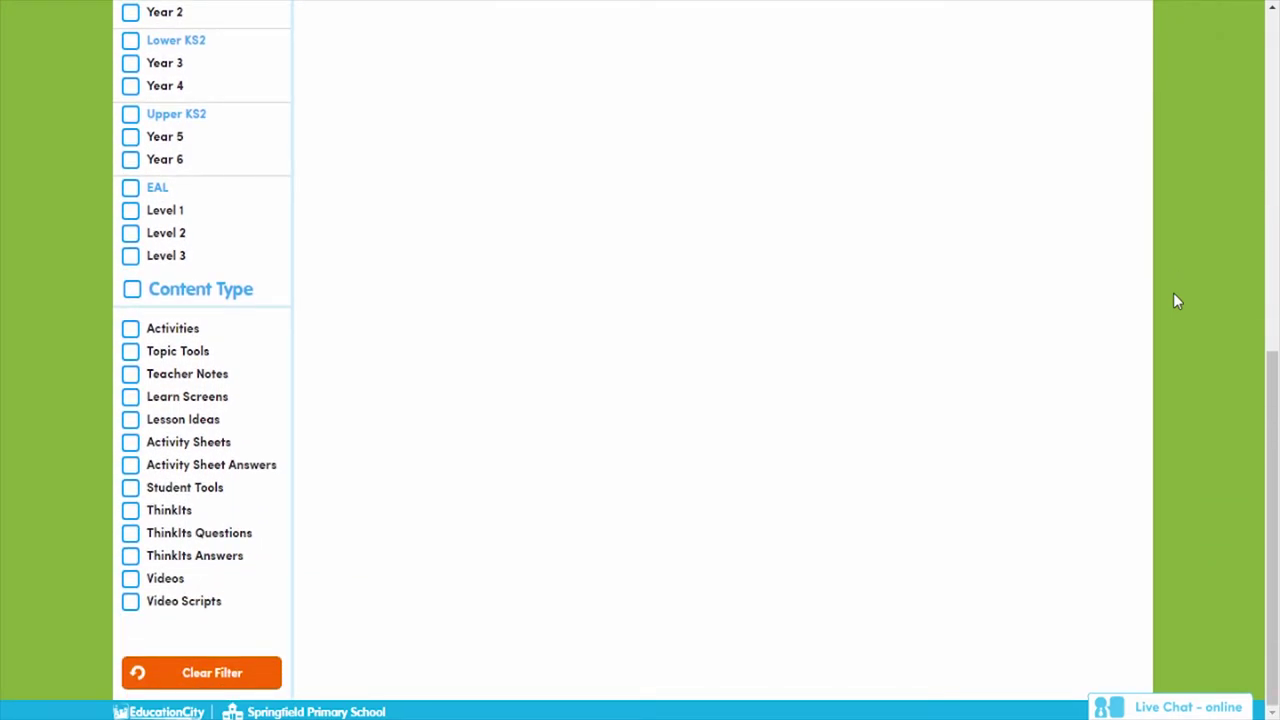
scroll(1176, 300, "up", 3)
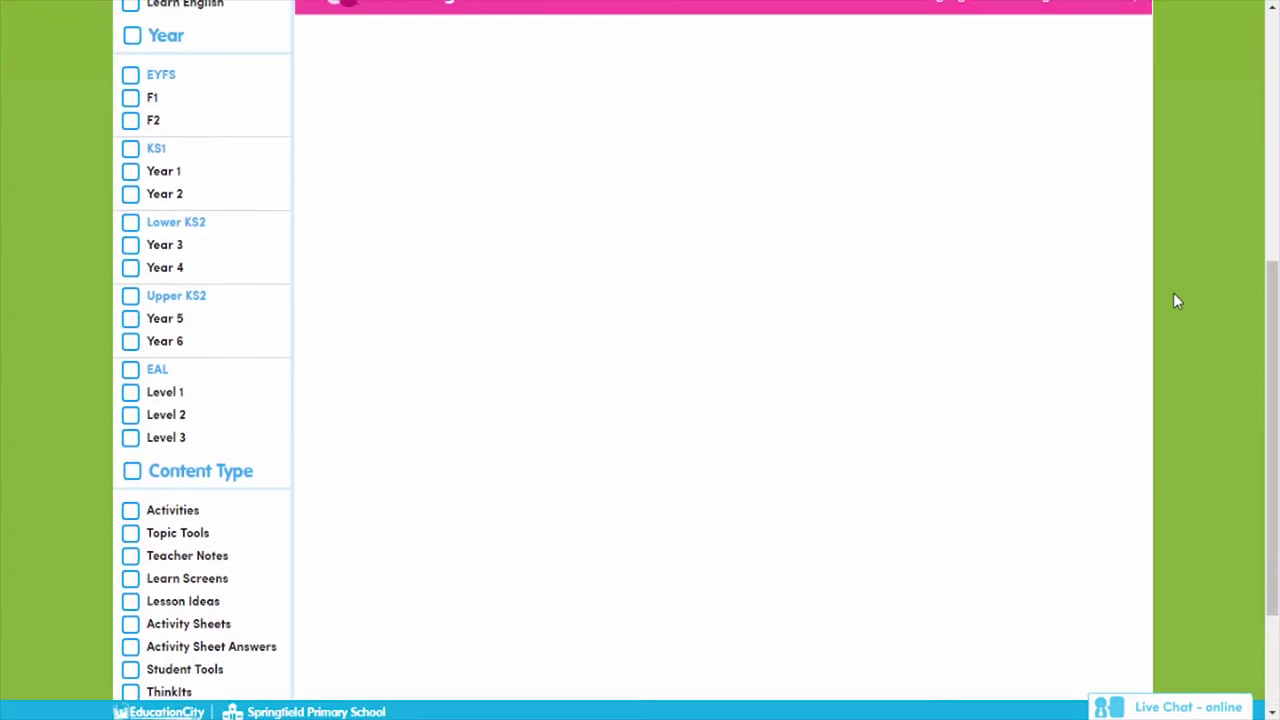
scroll(1176, 300, "up", 4)
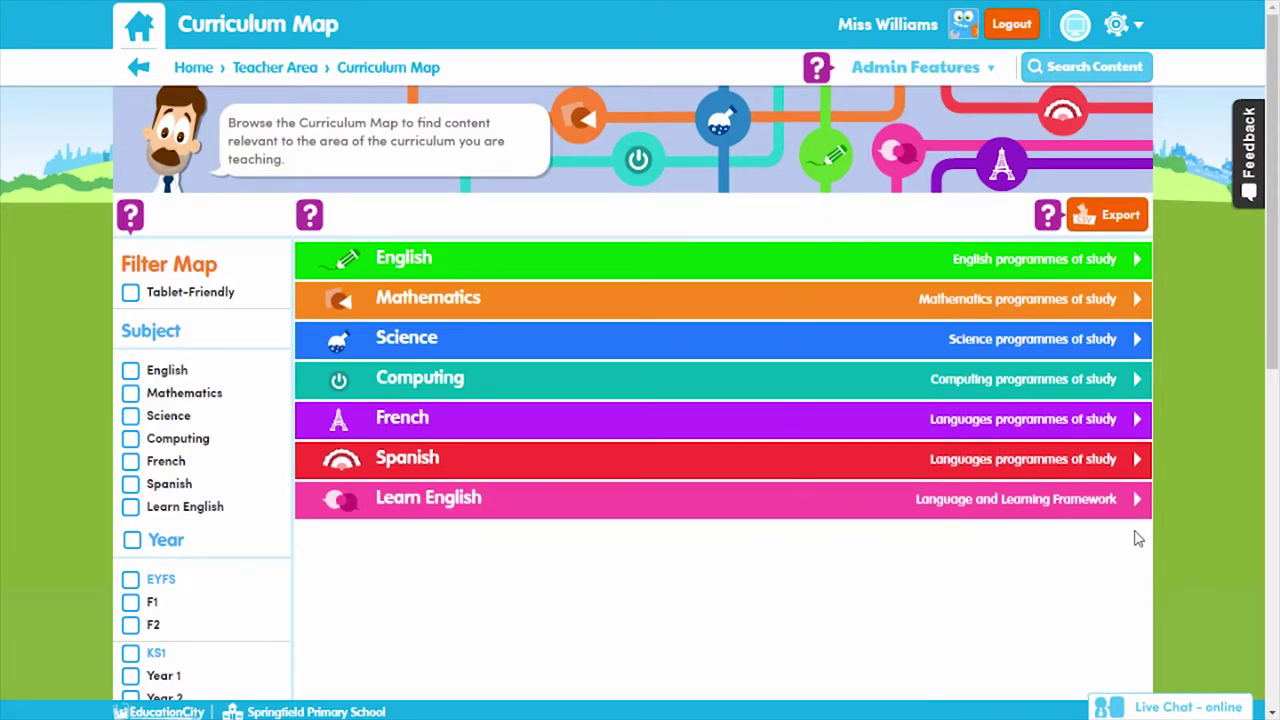
Step: Expand Mathematics > Lower Key Stage 2 > Year 3 > Number and place value > counting in multiples, then browse its resources
left_click(1028, 312)
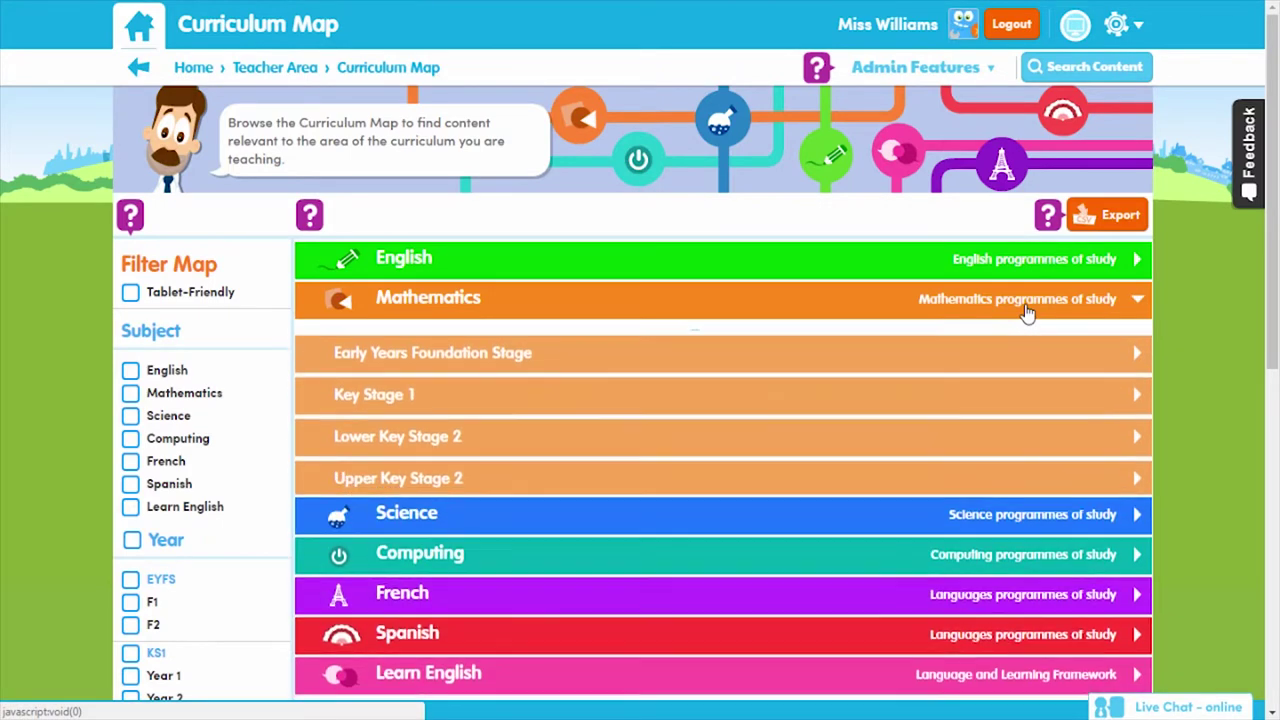
left_click(1020, 427)
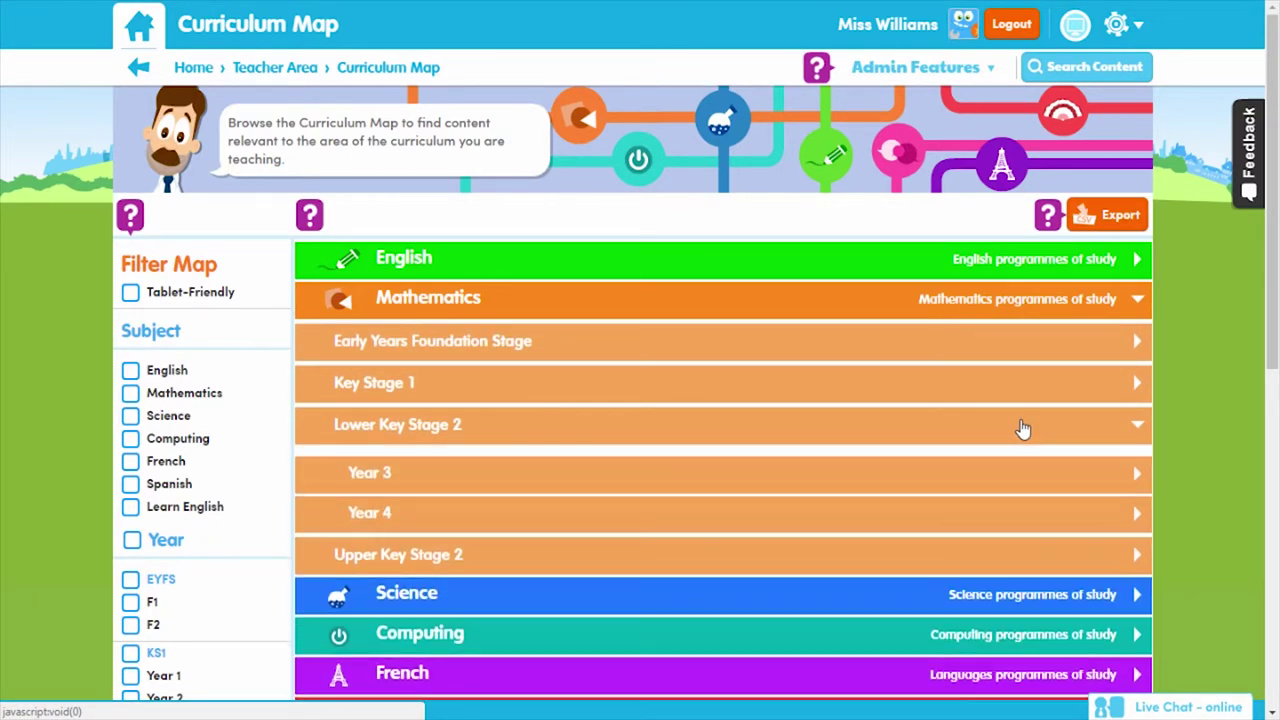
left_click(1021, 468)
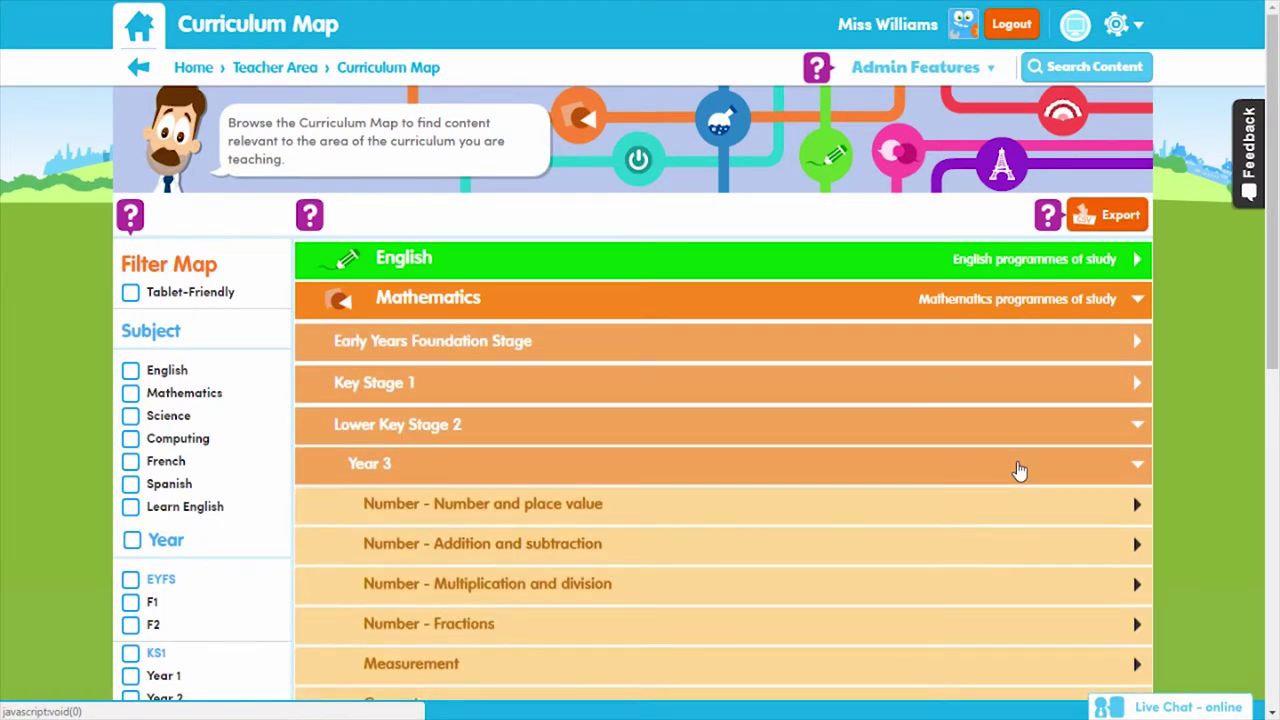
left_click(1025, 512)
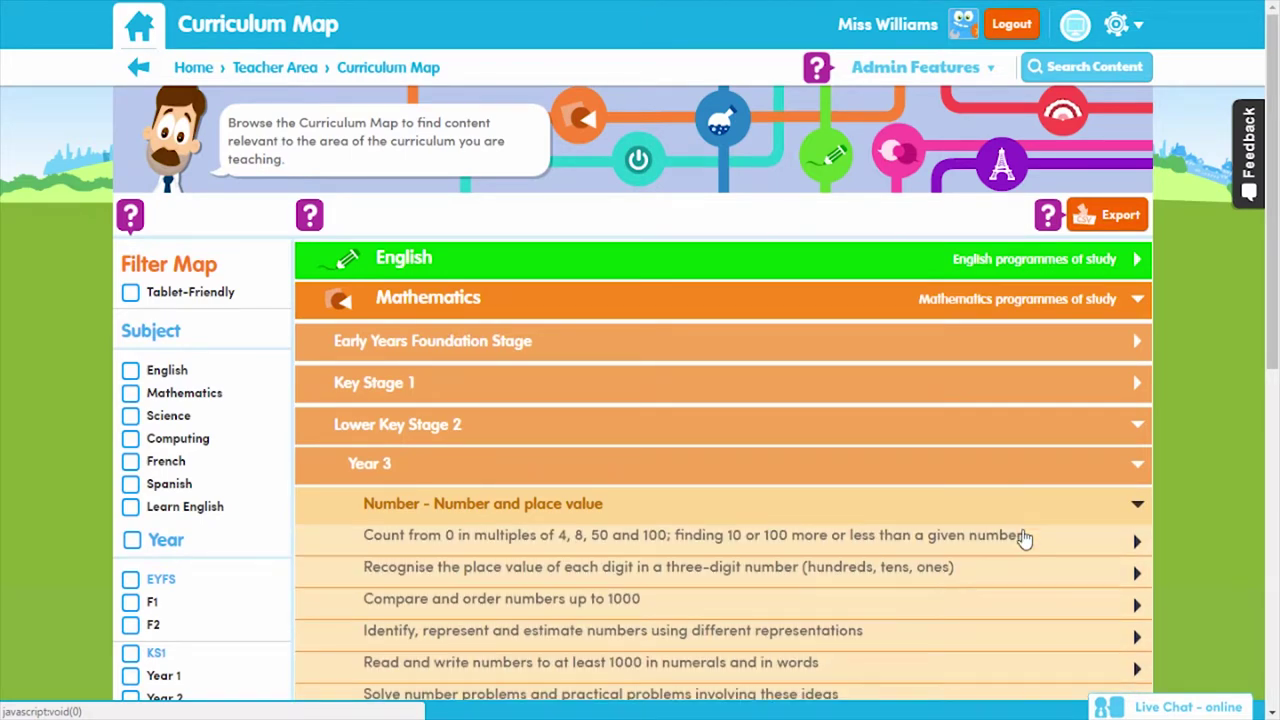
left_click(1019, 545)
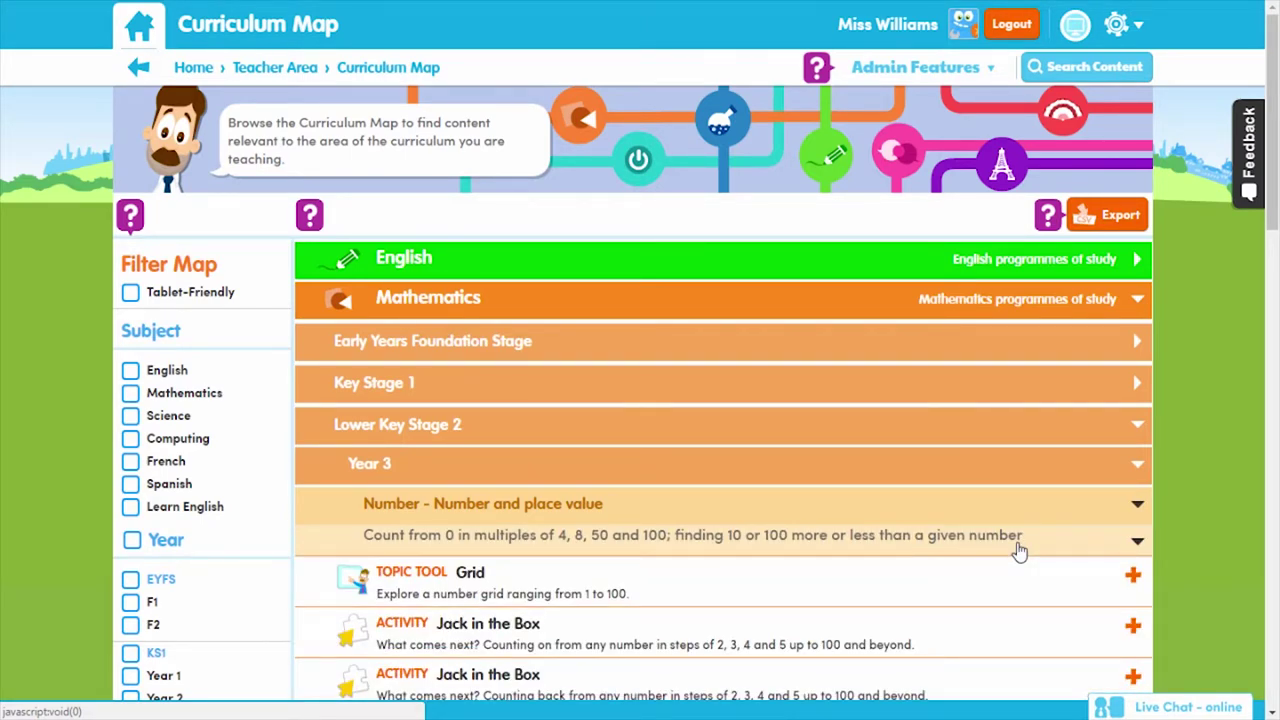
scroll(1019, 550, "down", 5)
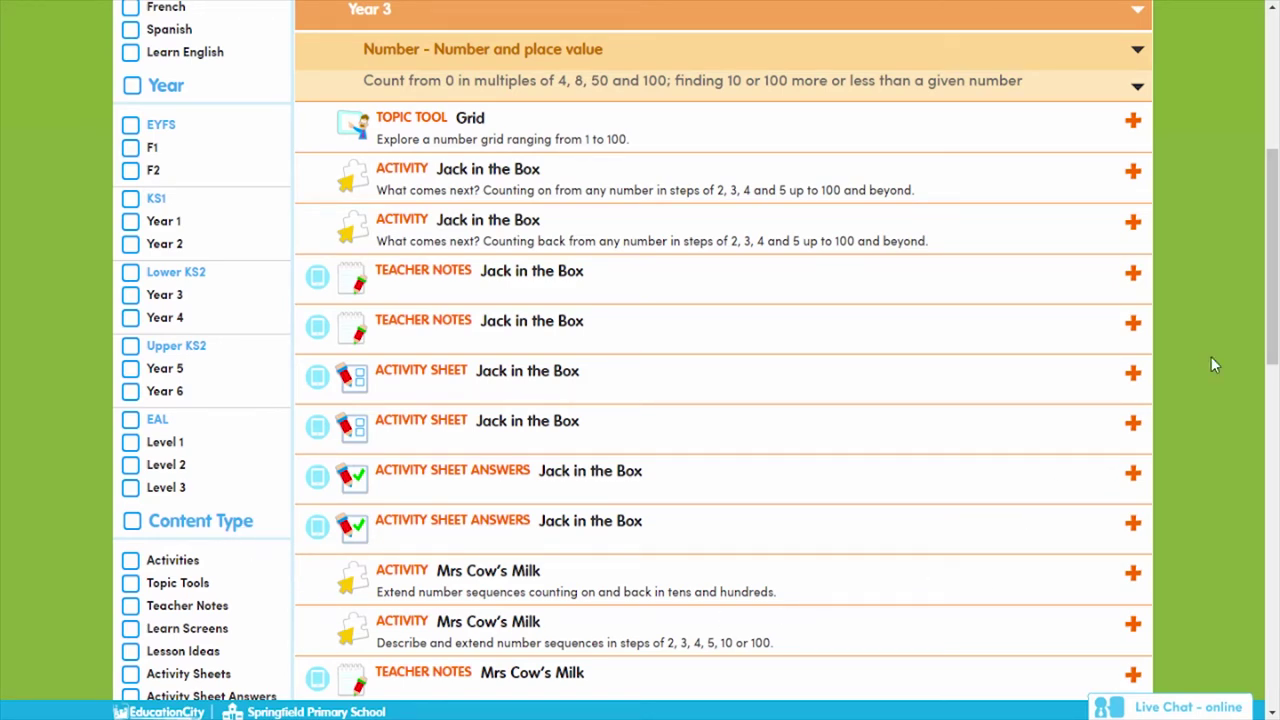
scroll(1211, 357, "down", 4)
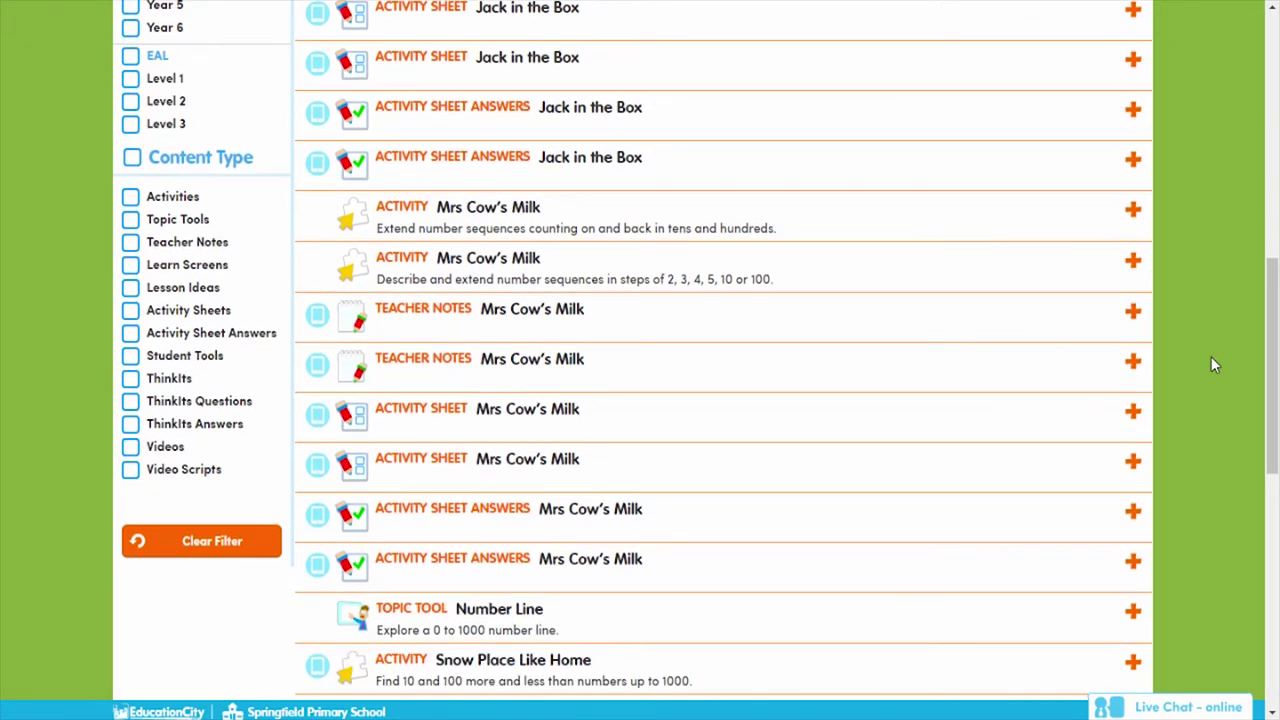
scroll(1211, 356, "down", 1)
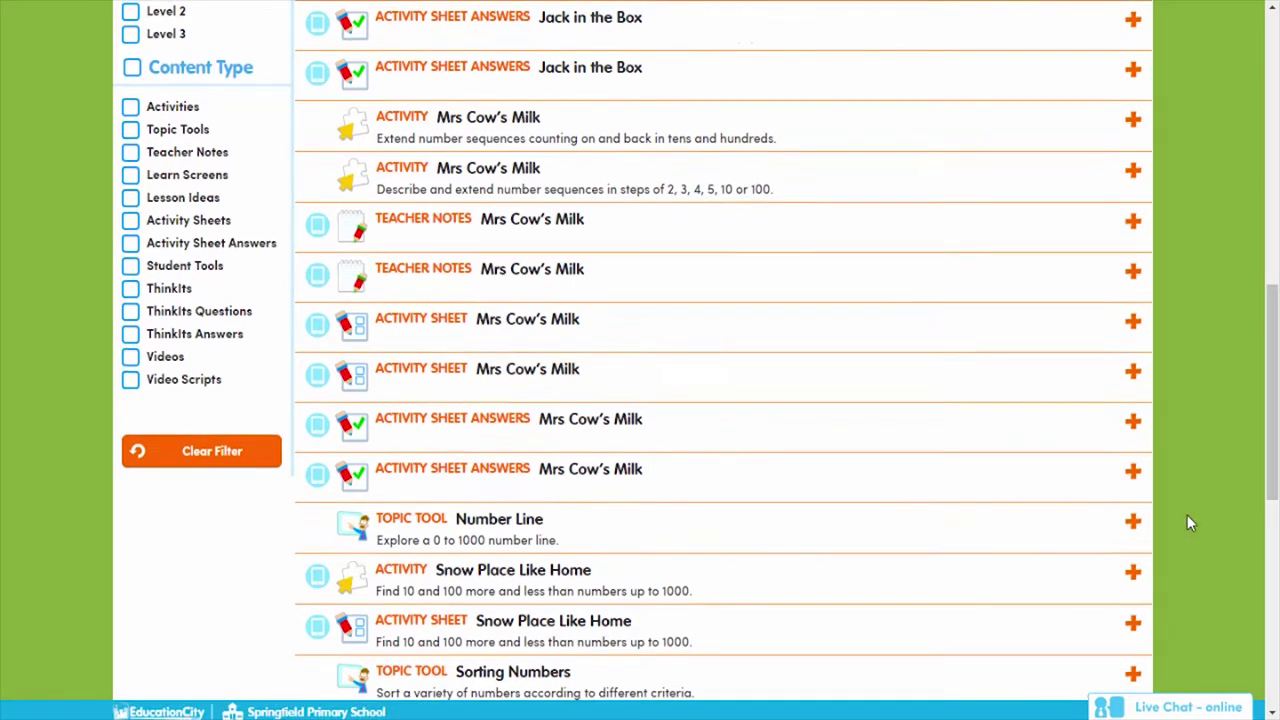
scroll(1187, 515, "up", 4)
scroll(1187, 515, "up", 6)
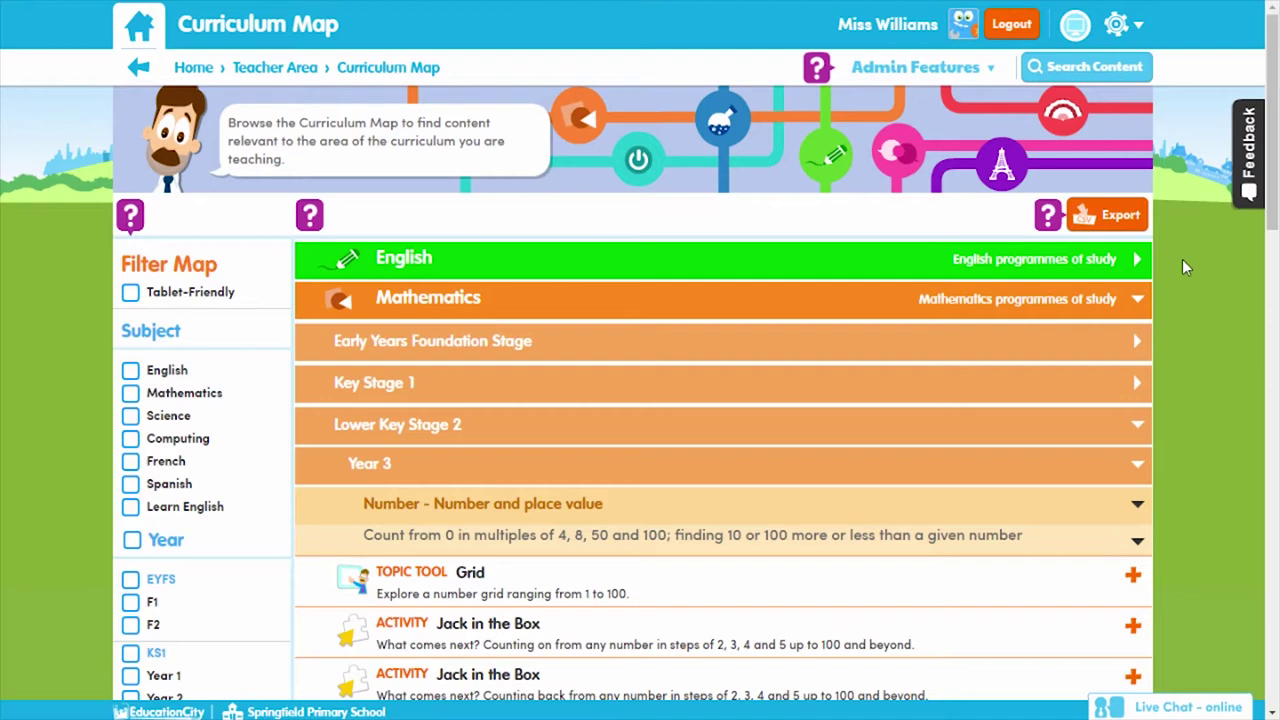
Step: Search content for 'plants' and filter the results to Year 2
left_click(1065, 66)
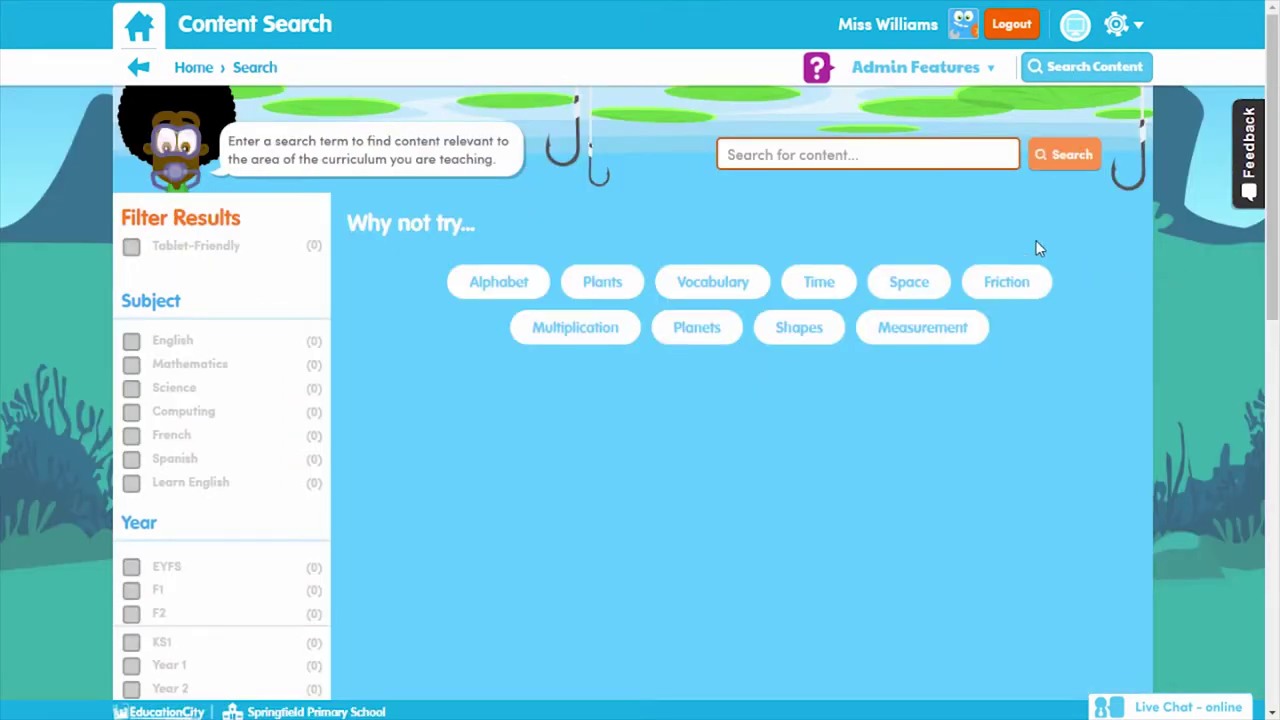
left_click(980, 162)
type("plants")
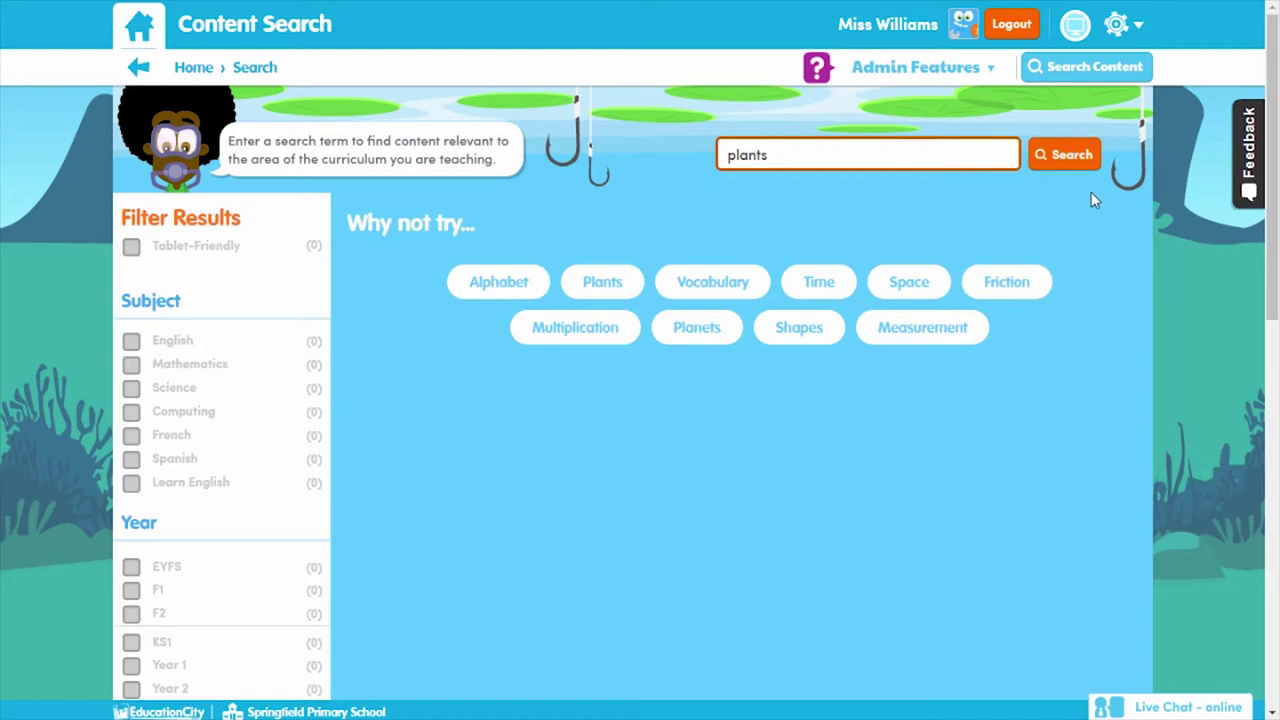
key("Return")
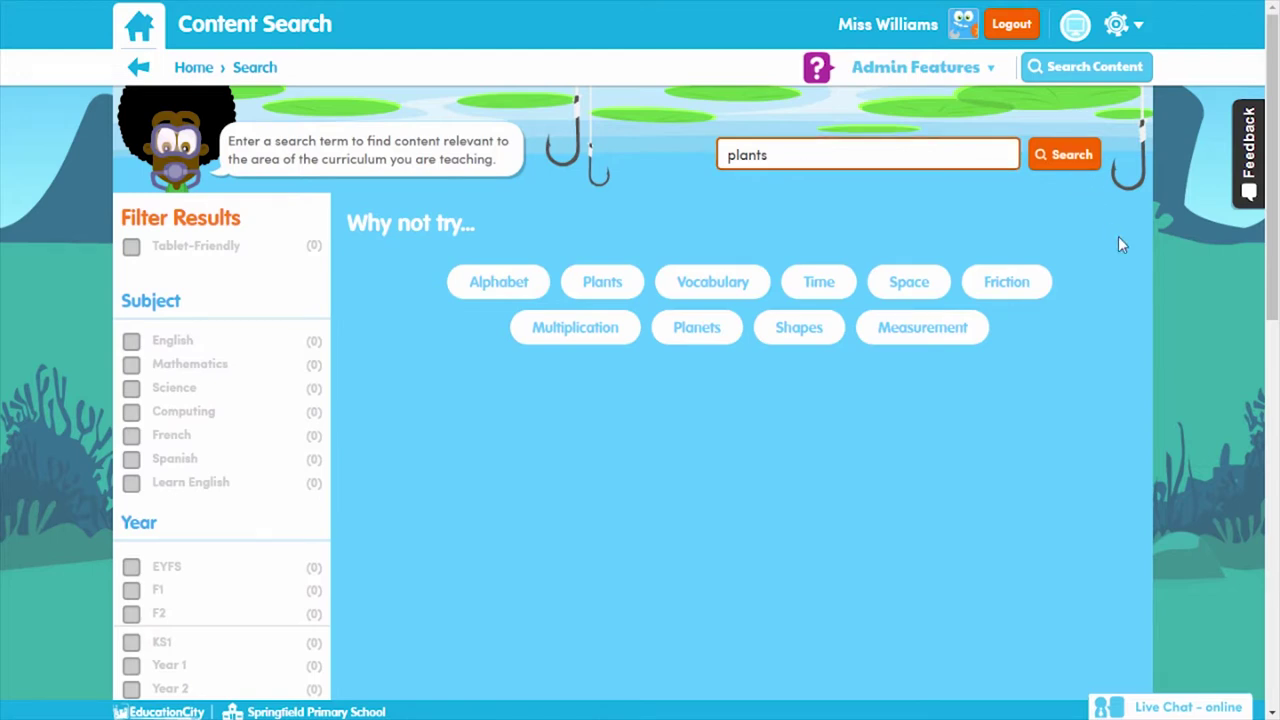
left_click(193, 694)
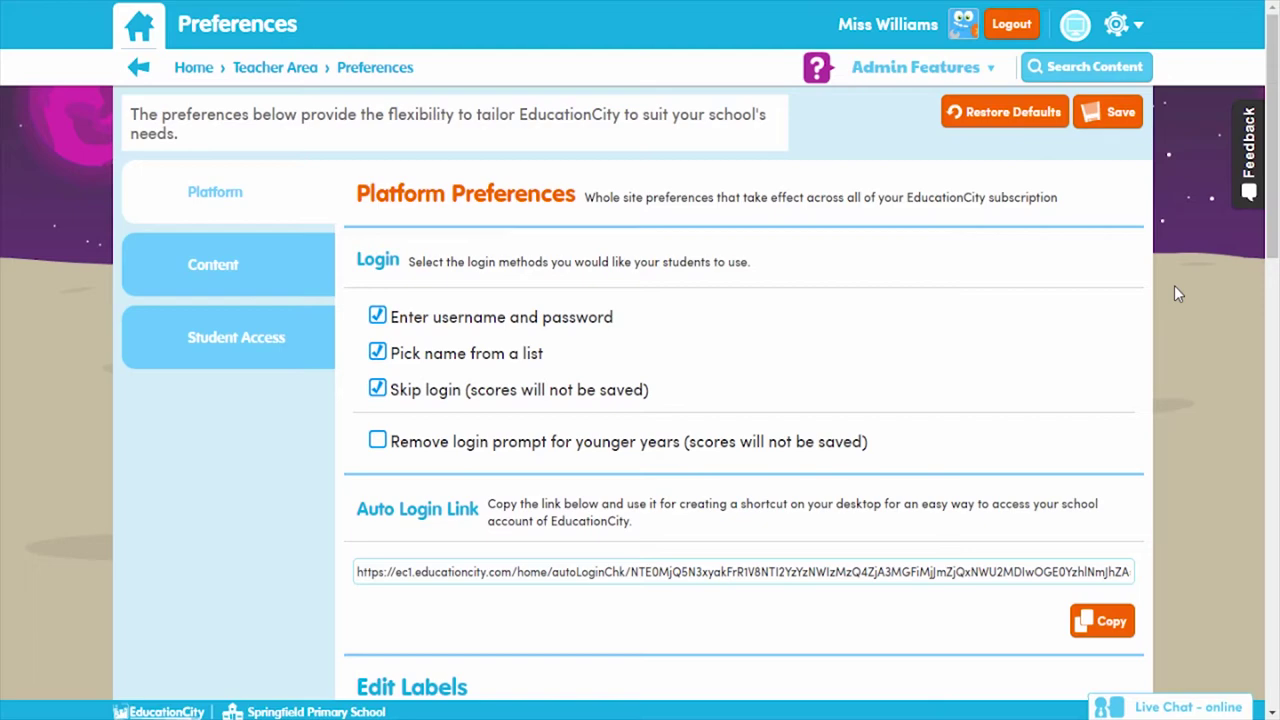
scroll(1203, 260, "down", 5)
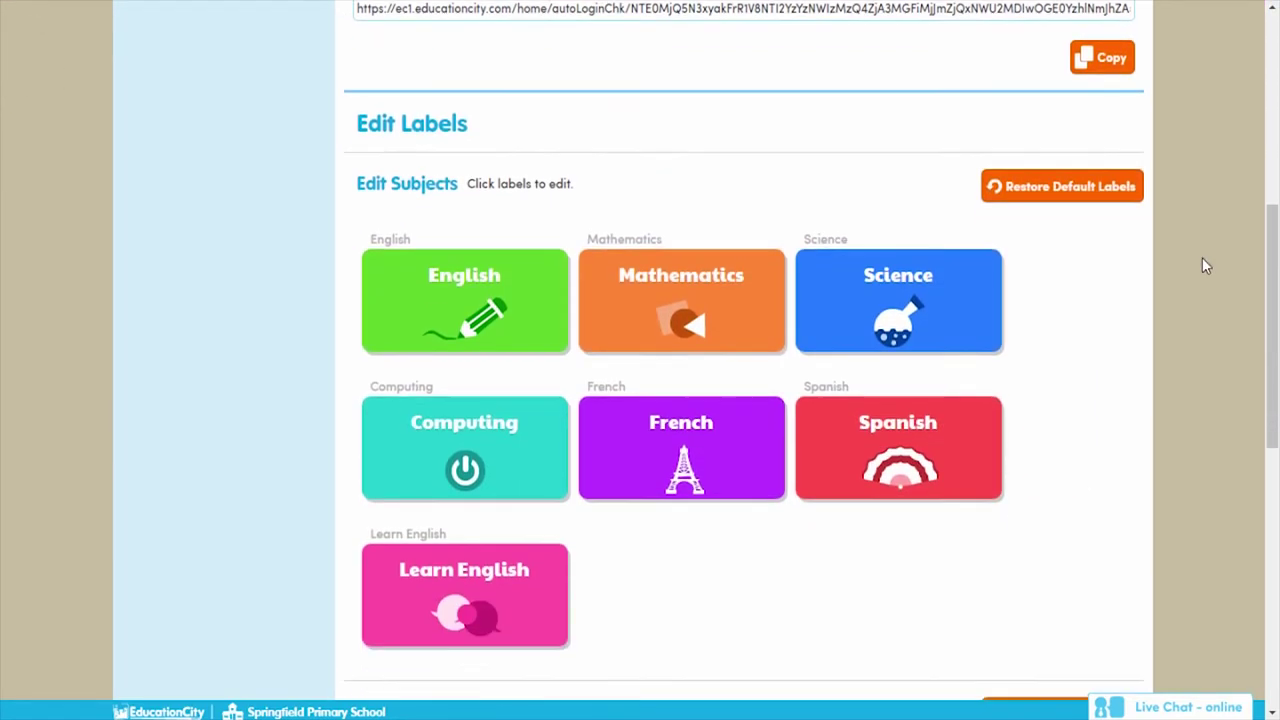
scroll(1202, 258, "down", 5)
scroll(1202, 258, "up", 3)
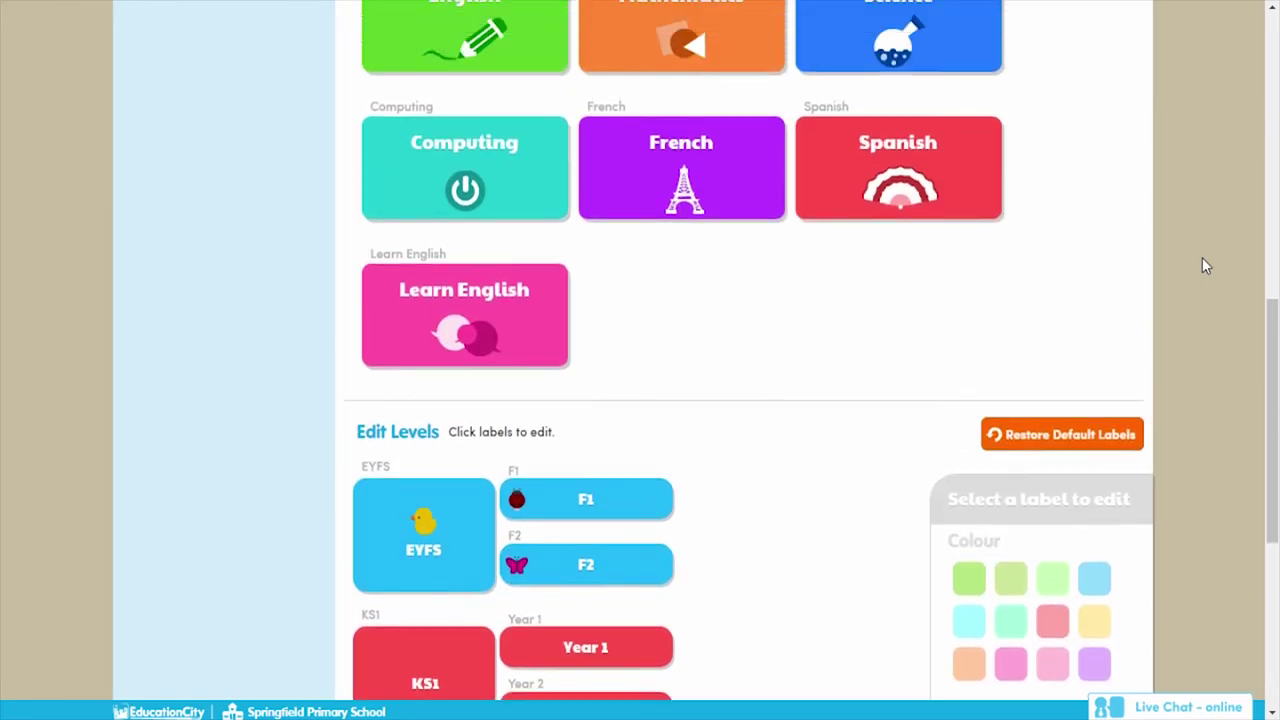
scroll(1204, 265, "up", 7)
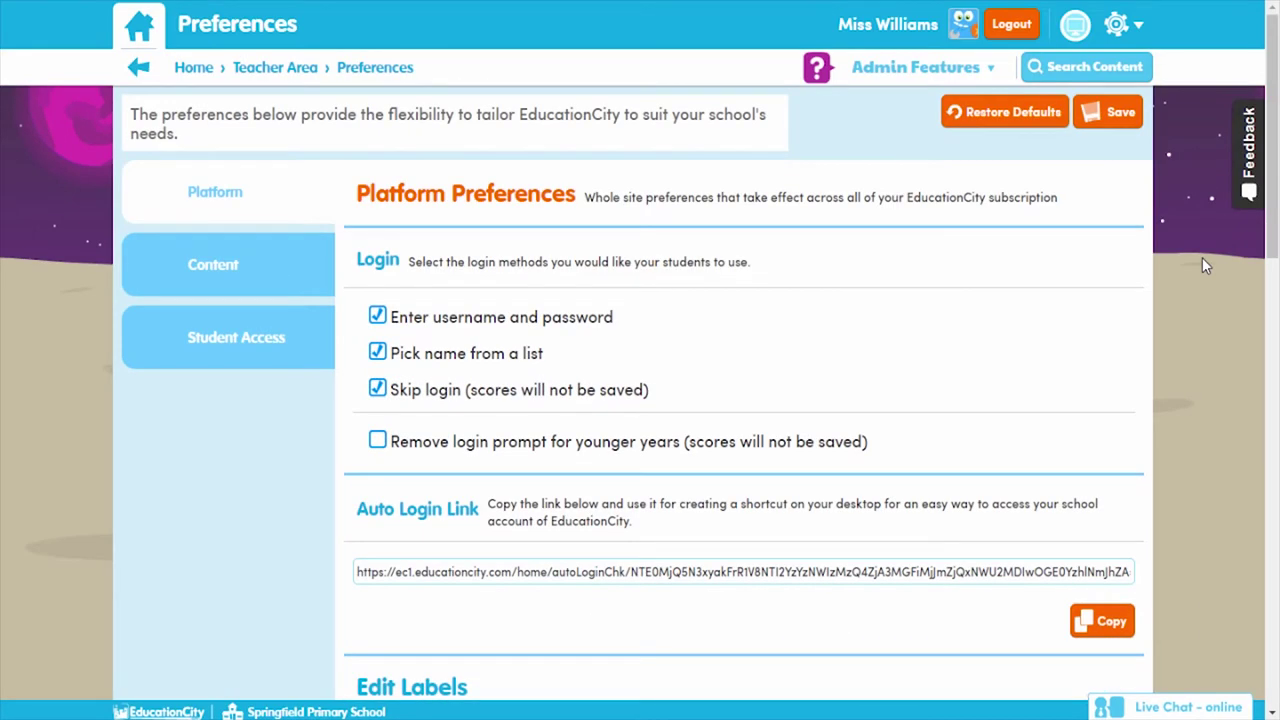
Step: Review the Content preferences: printing, countdown timer, 70% certificate minimum and time limit
left_click(281, 276)
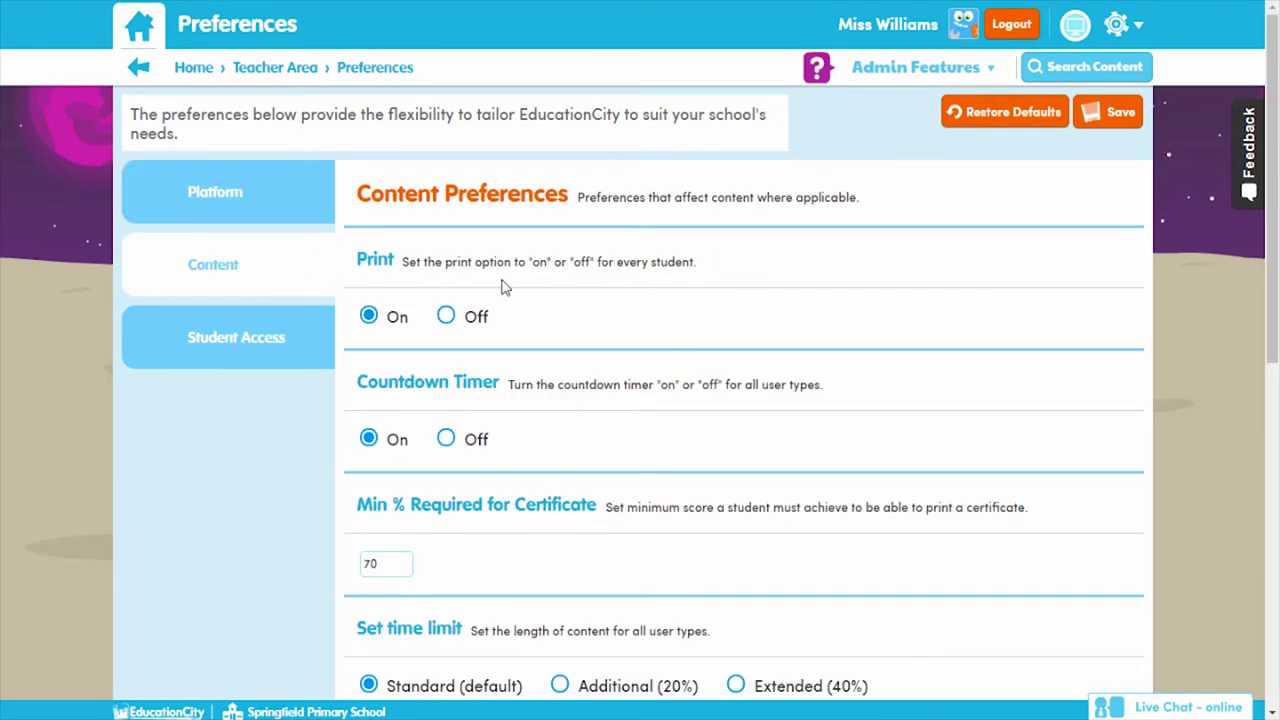
scroll(1205, 270, "down", 3)
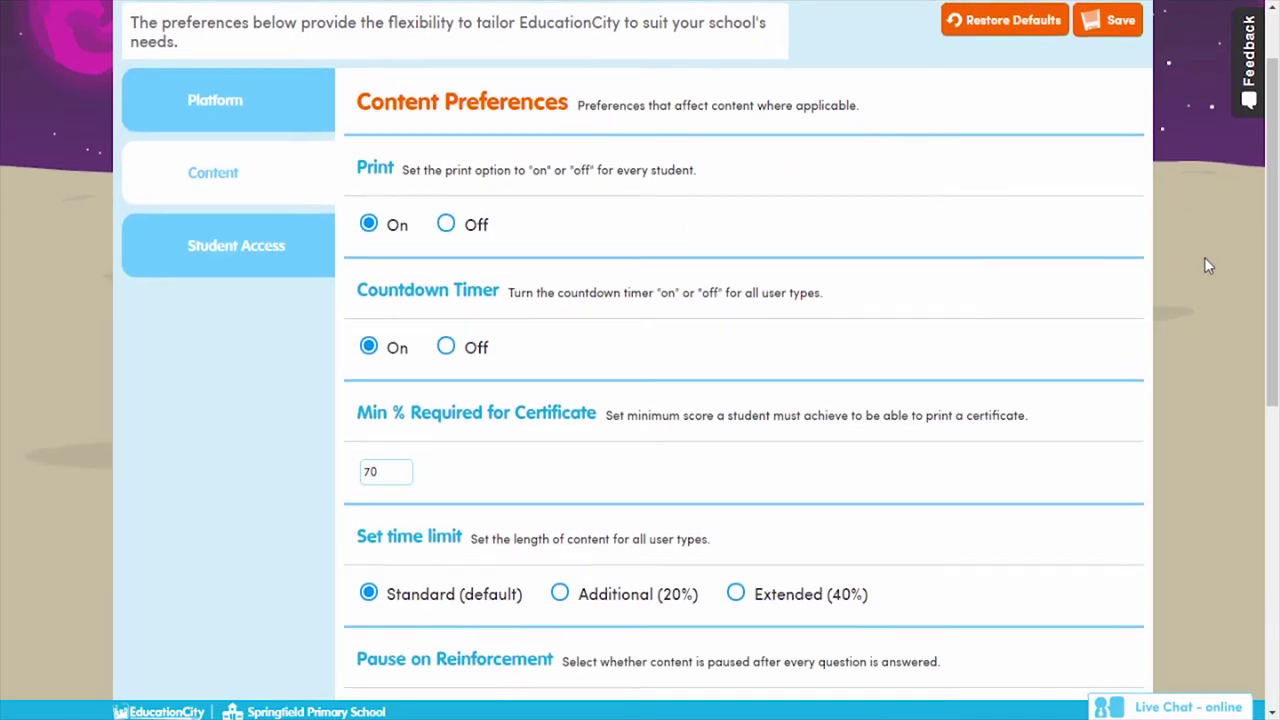
scroll(1205, 265, "down", 1)
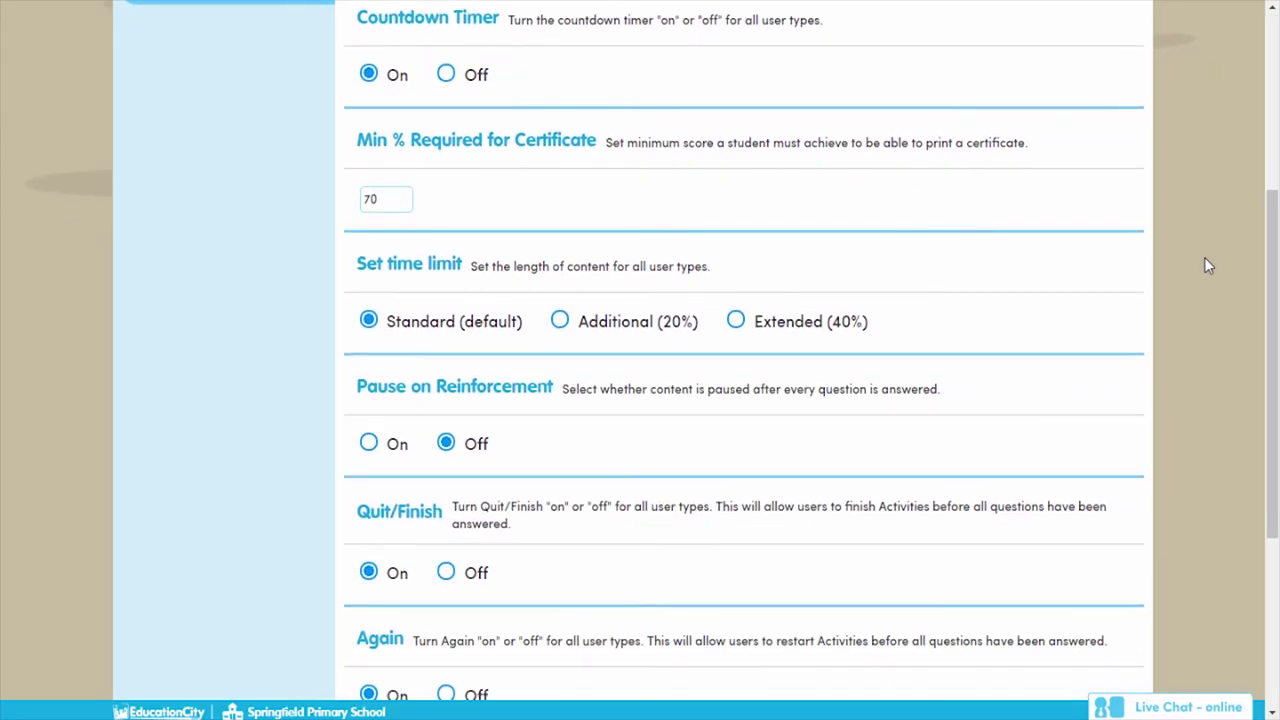
scroll(1205, 265, "down", 2)
scroll(1204, 265, "down", 2)
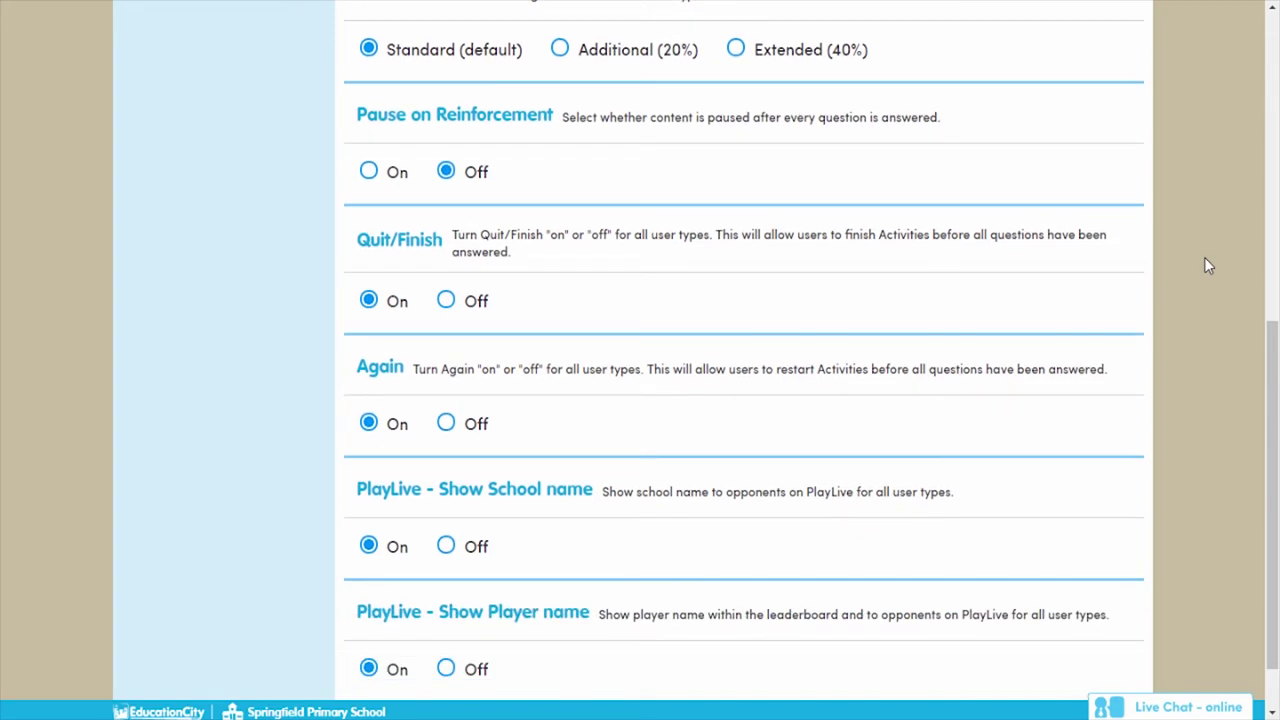
scroll(1206, 265, "up", 3)
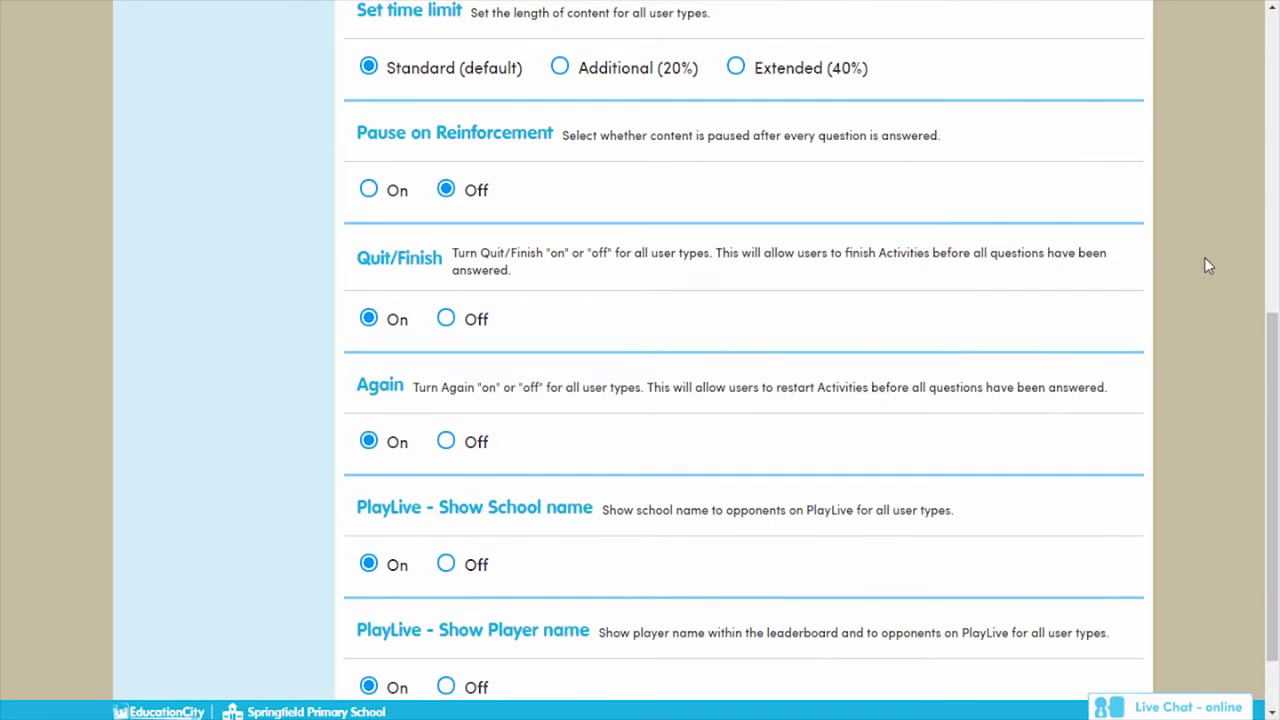
scroll(1205, 265, "up", 5)
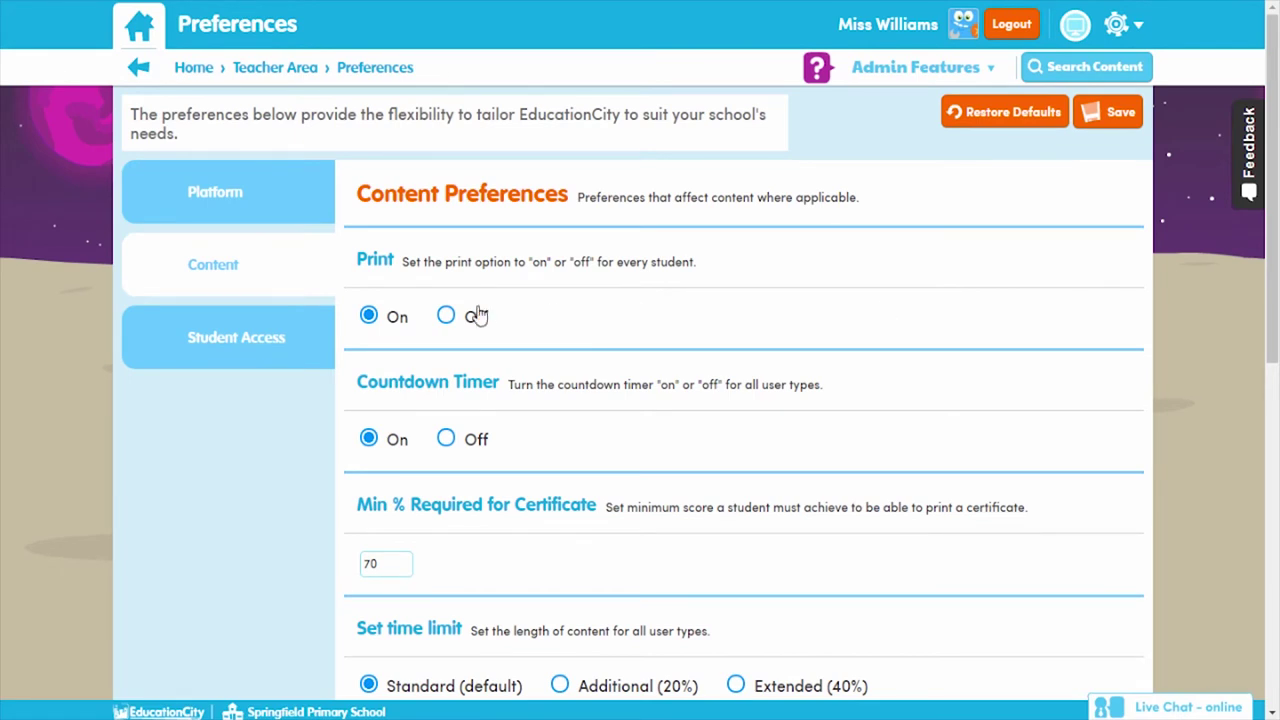
Step: Review the Student Access preferences for School Access and Home Access
left_click(264, 350)
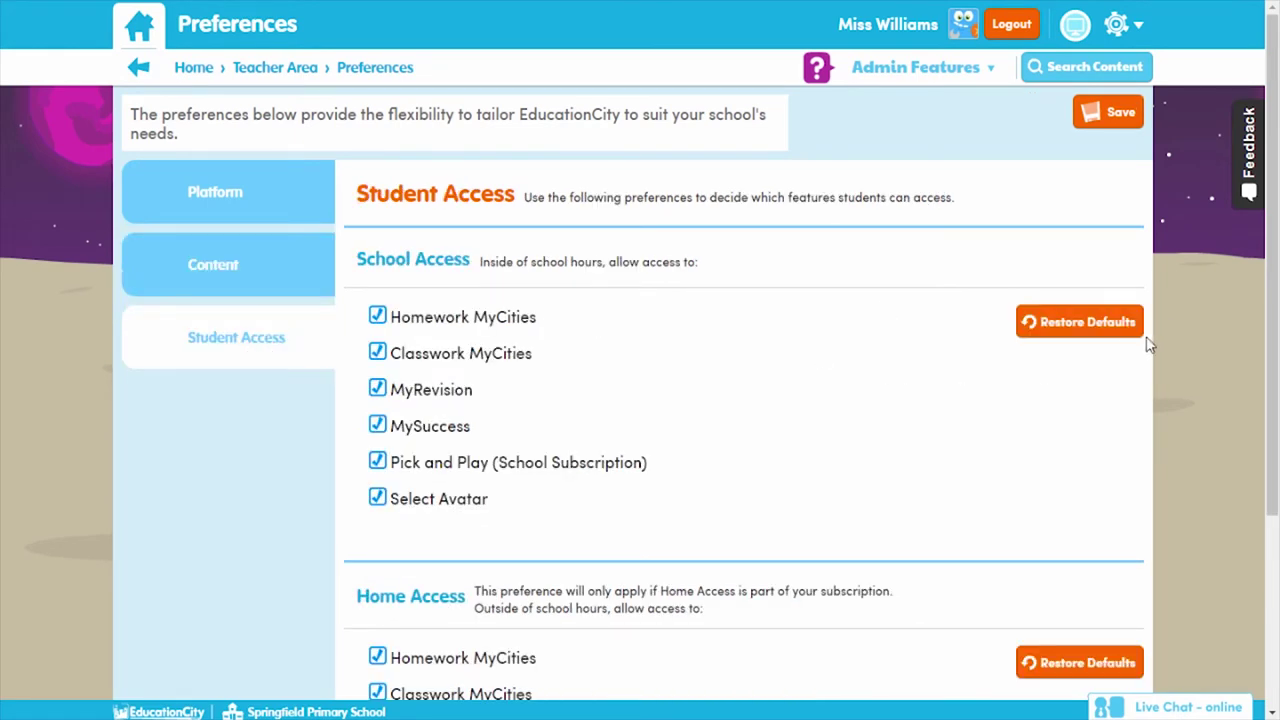
scroll(1168, 330, "down", 3)
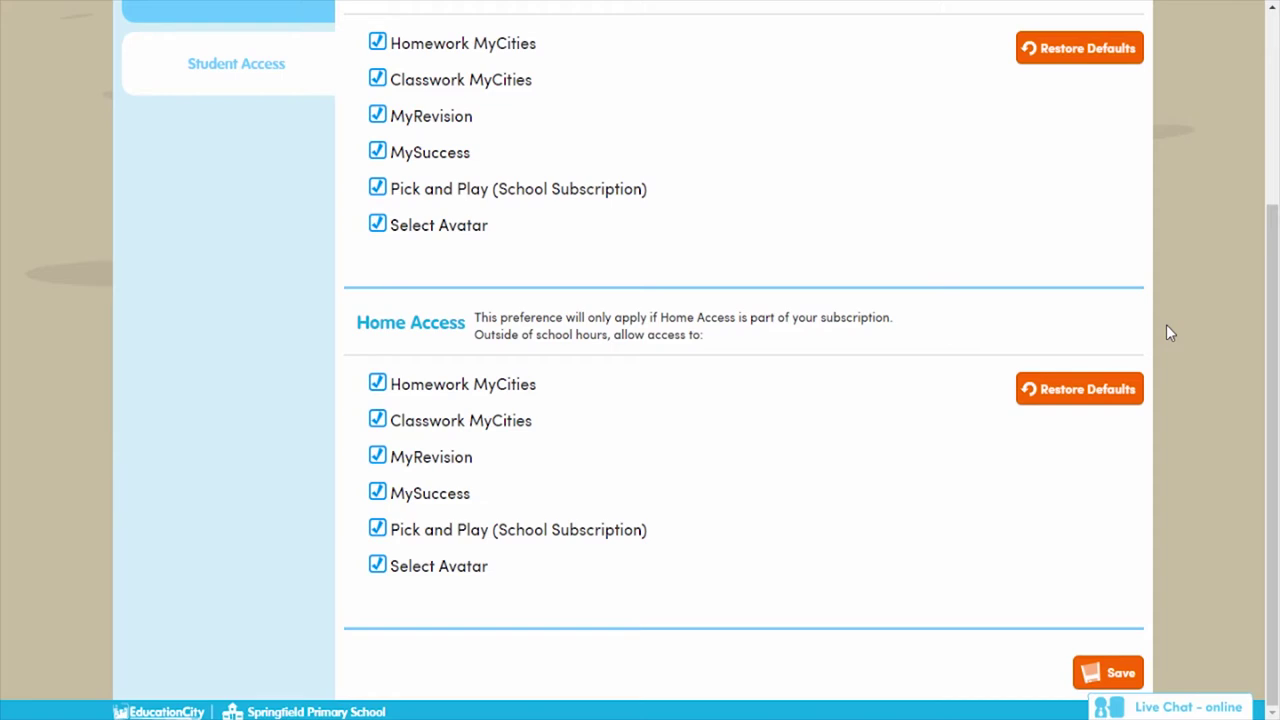
scroll(1167, 328, "up", 3)
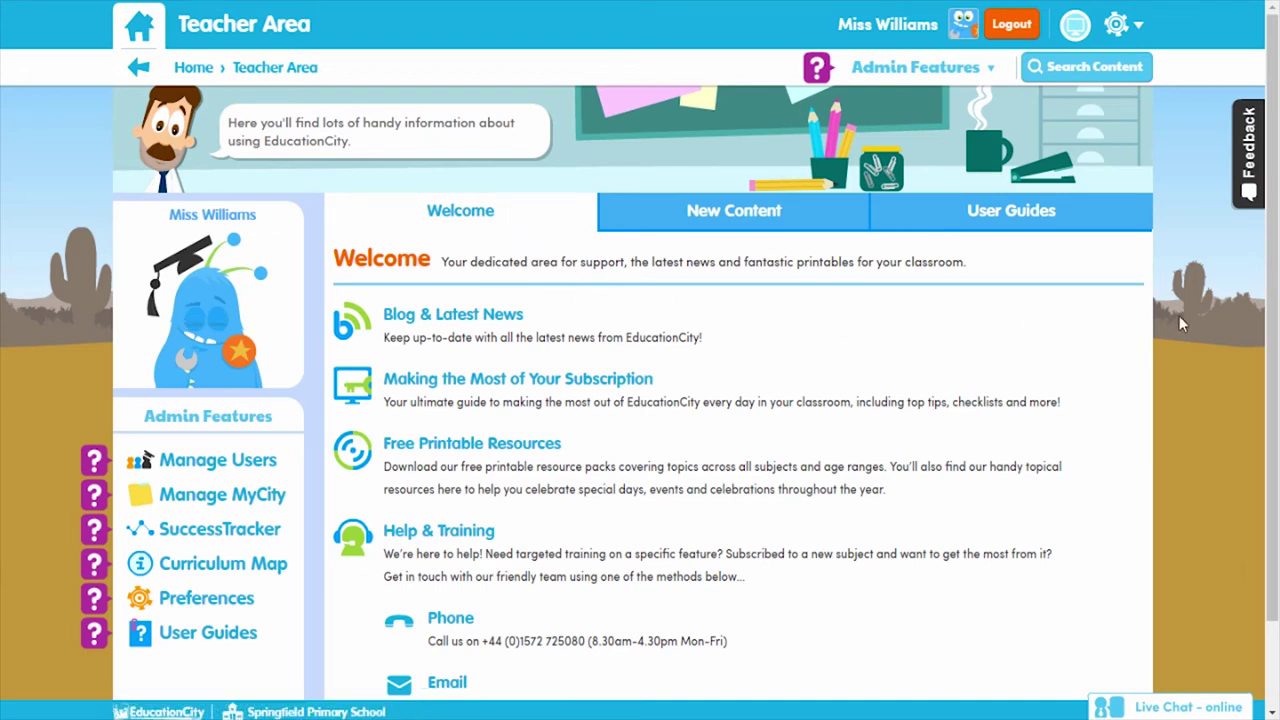
Step: Browse the Teacher Area's New Content, then expand the Preferences section of the User Guides
scroll(1180, 313, "down", 1)
scroll(1180, 313, "up", 1)
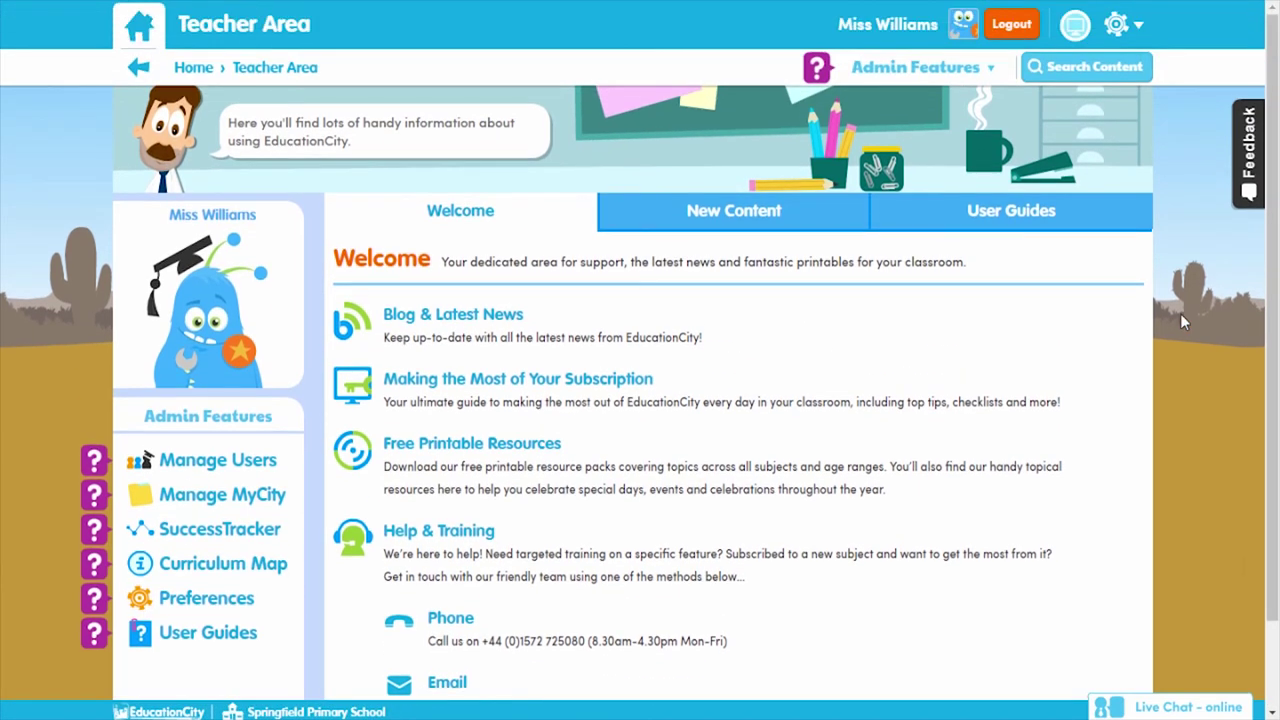
left_click(766, 226)
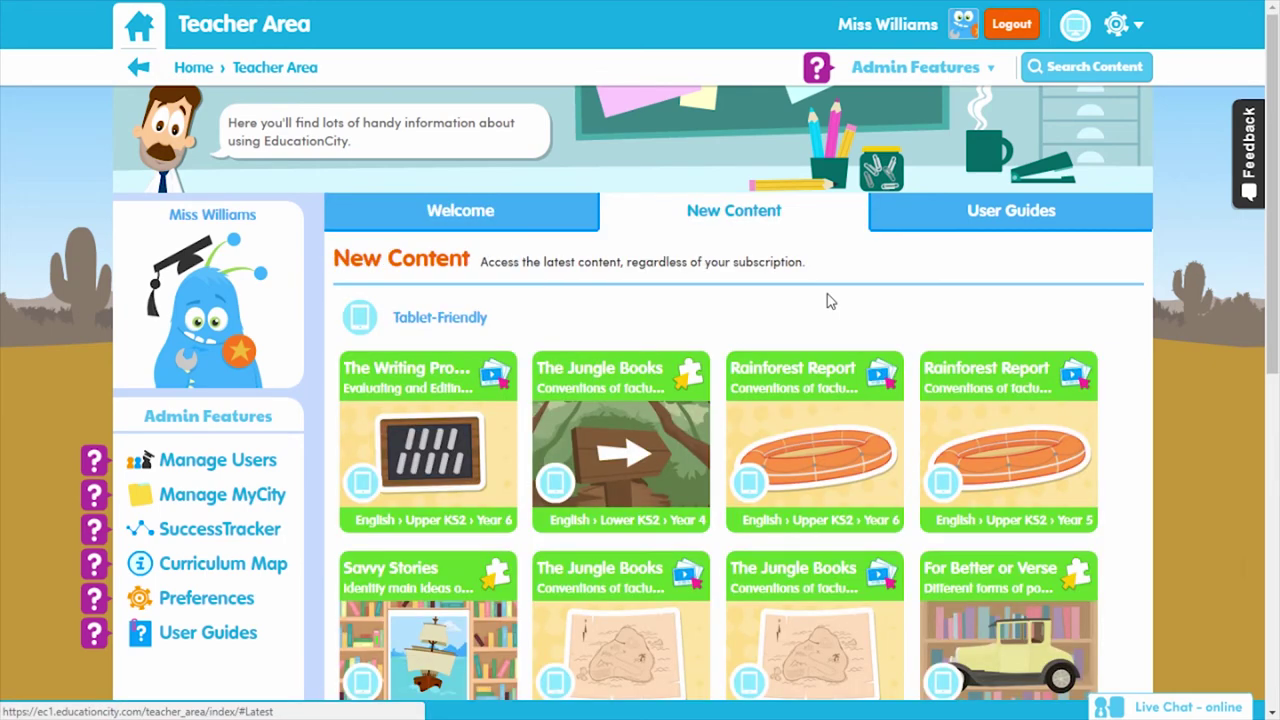
scroll(1155, 333, "down", 3)
scroll(1155, 332, "up", 3)
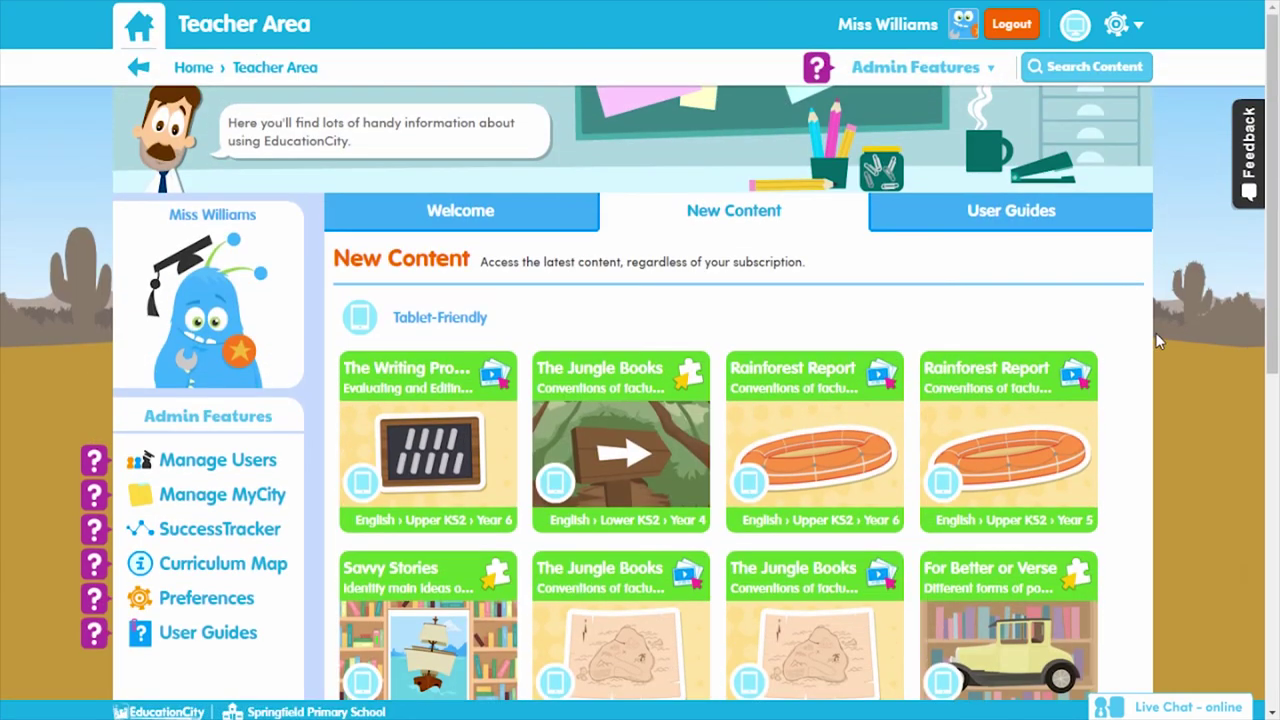
left_click(1035, 217)
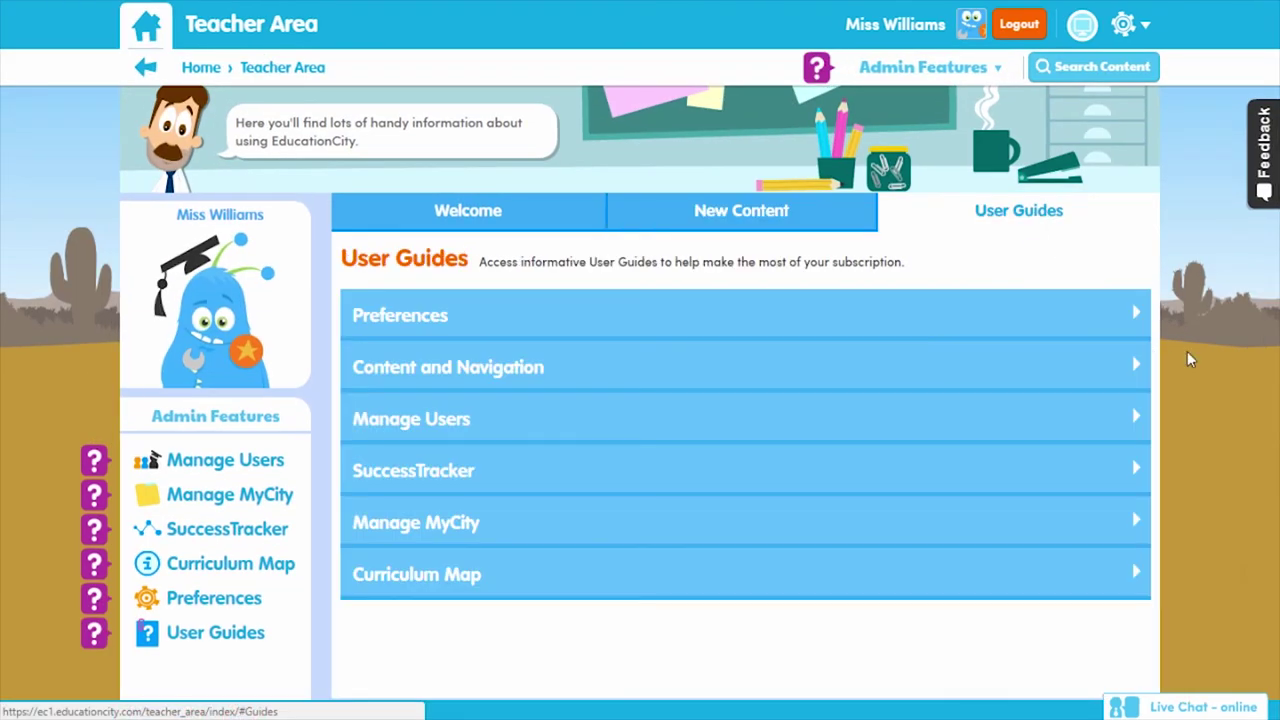
left_click(974, 318)
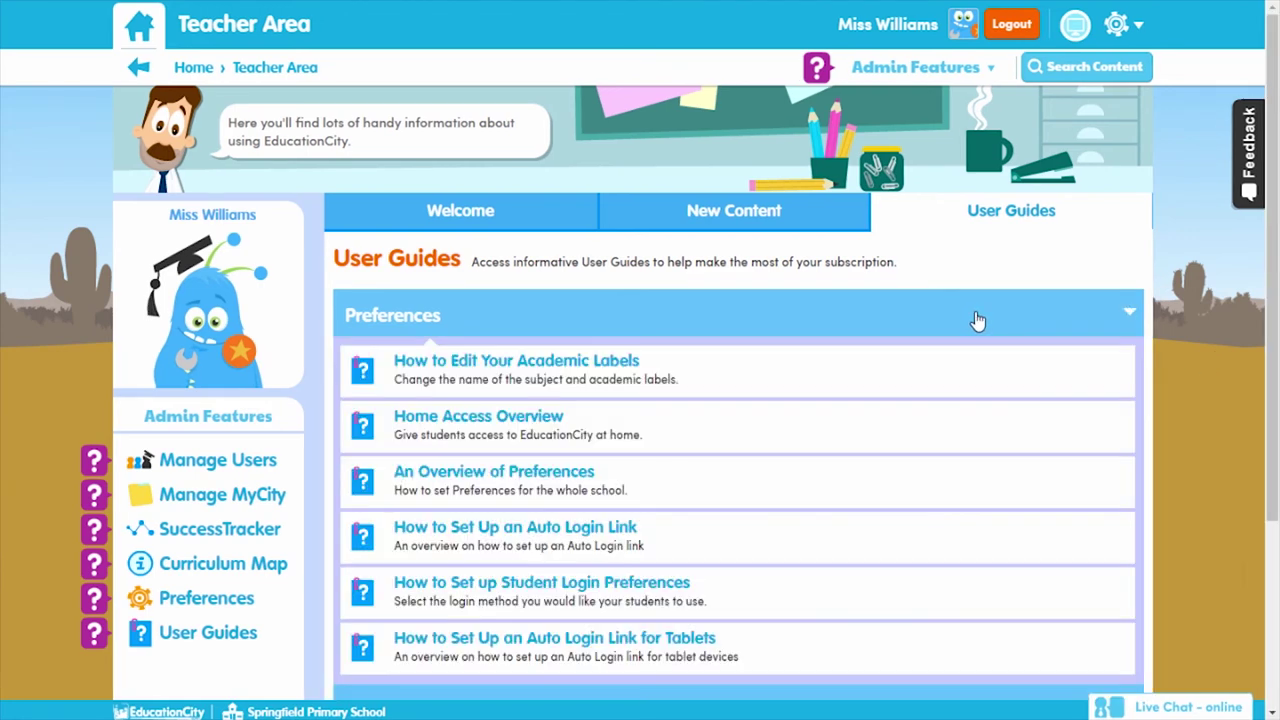